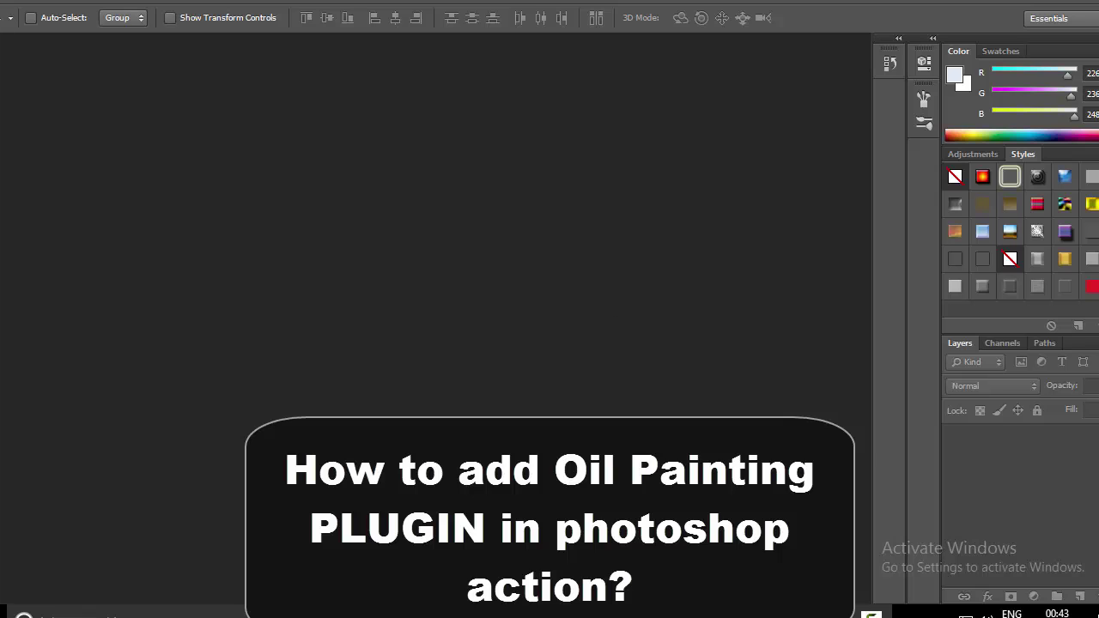
Step: Load the Oil Paint PHOTOSHOP Action set into the Actions panel and expand its twelve actions
click(343, 4)
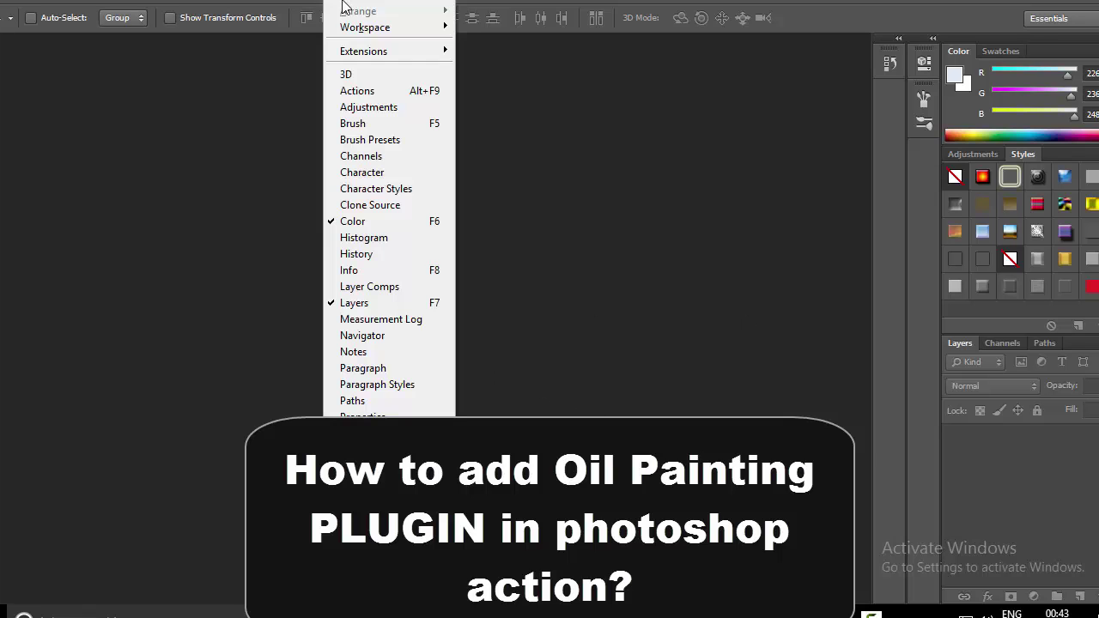
click(368, 88)
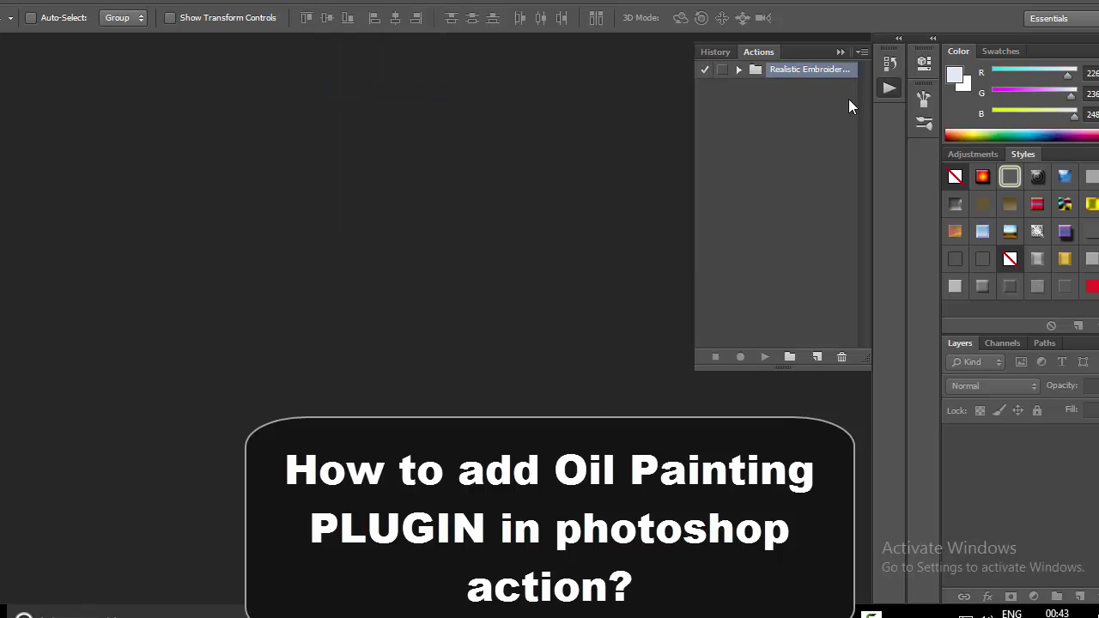
click(862, 51)
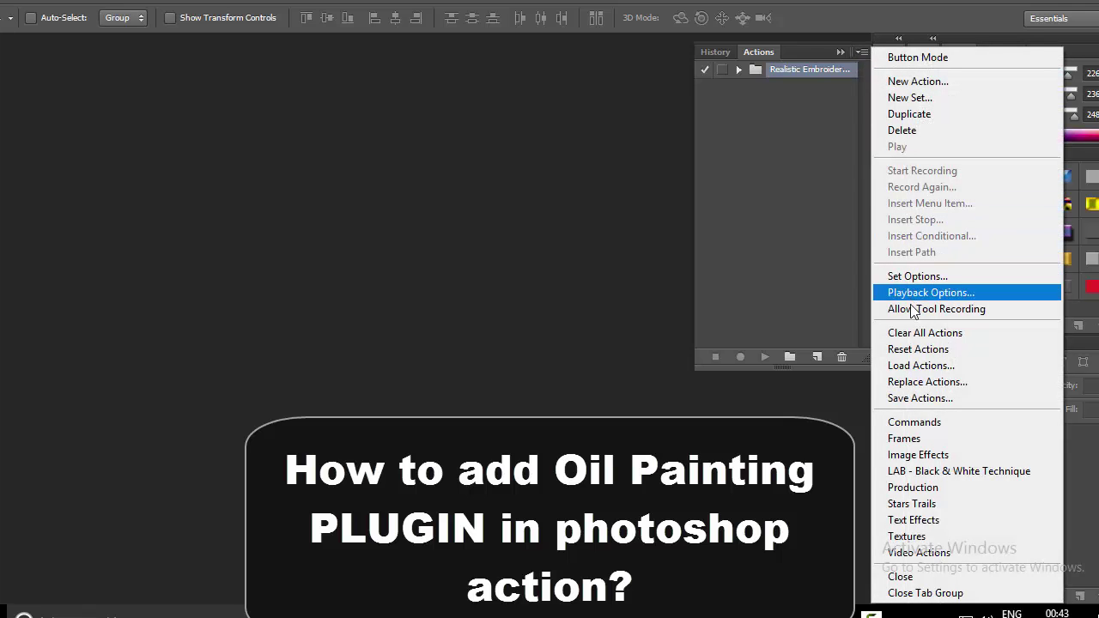
click(962, 374)
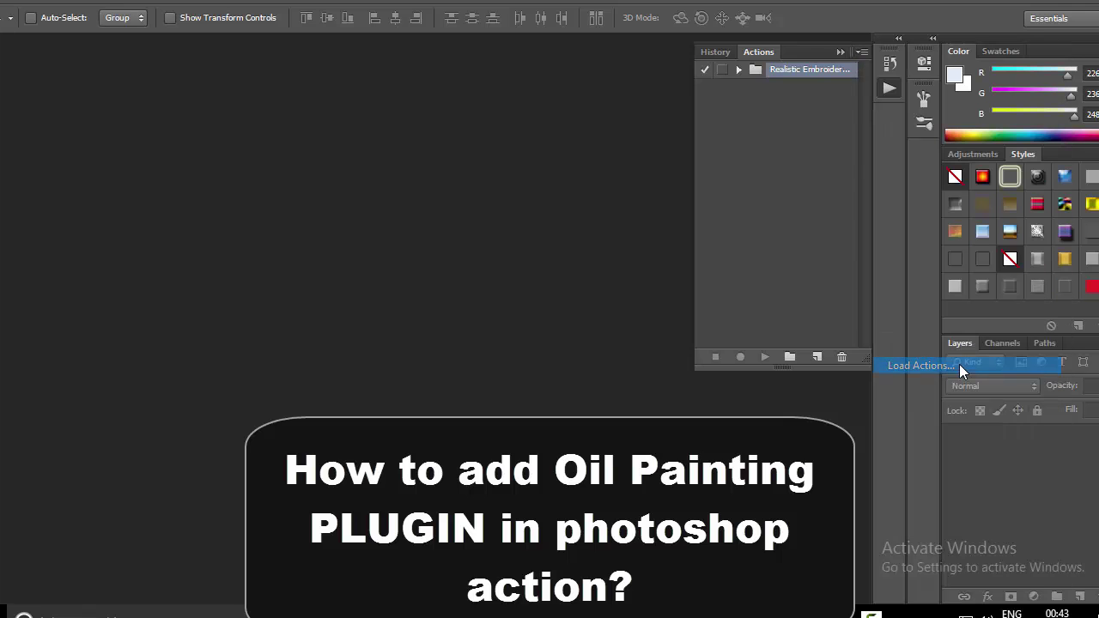
click(242, 101)
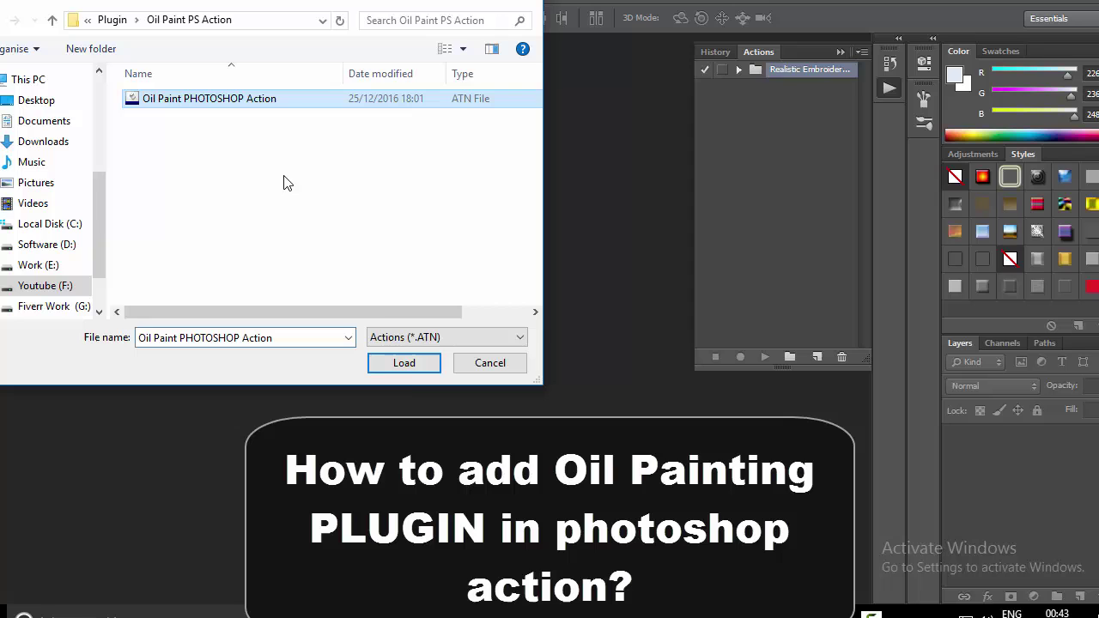
click(401, 366)
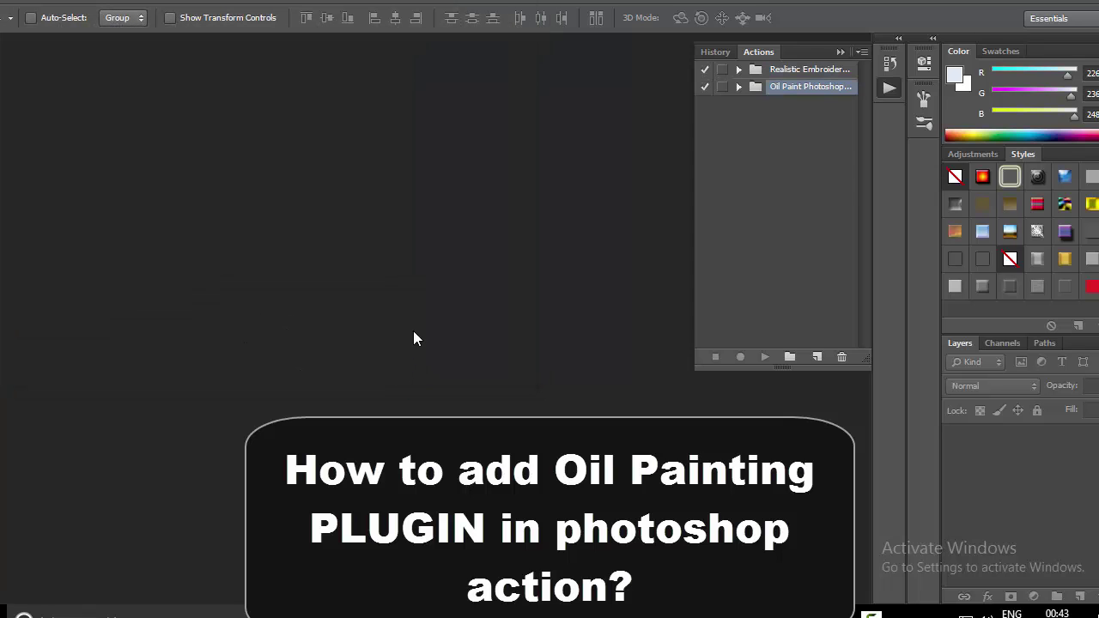
click(739, 87)
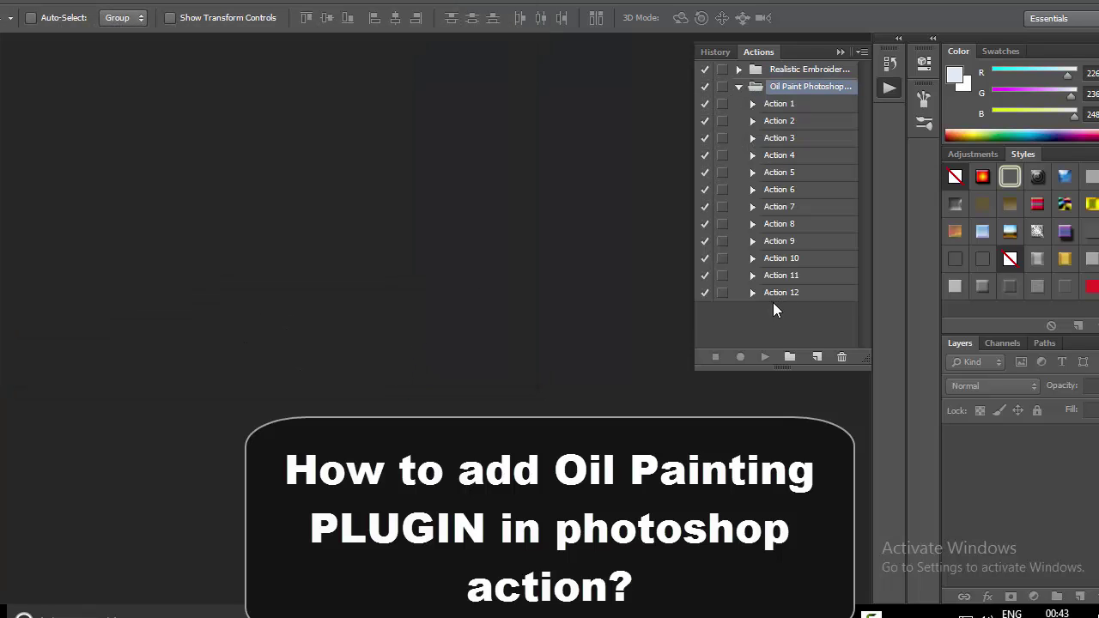
Step: In the Oil Painting folder, bring up the open options for photo 01
click(366, 609)
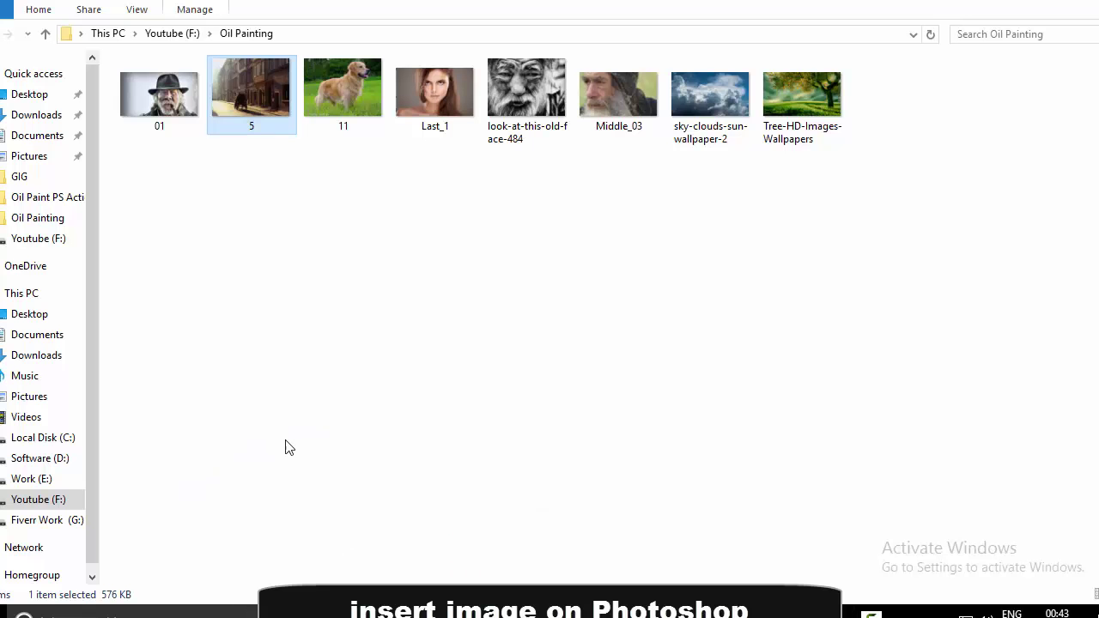
click(161, 101)
right_click(161, 101)
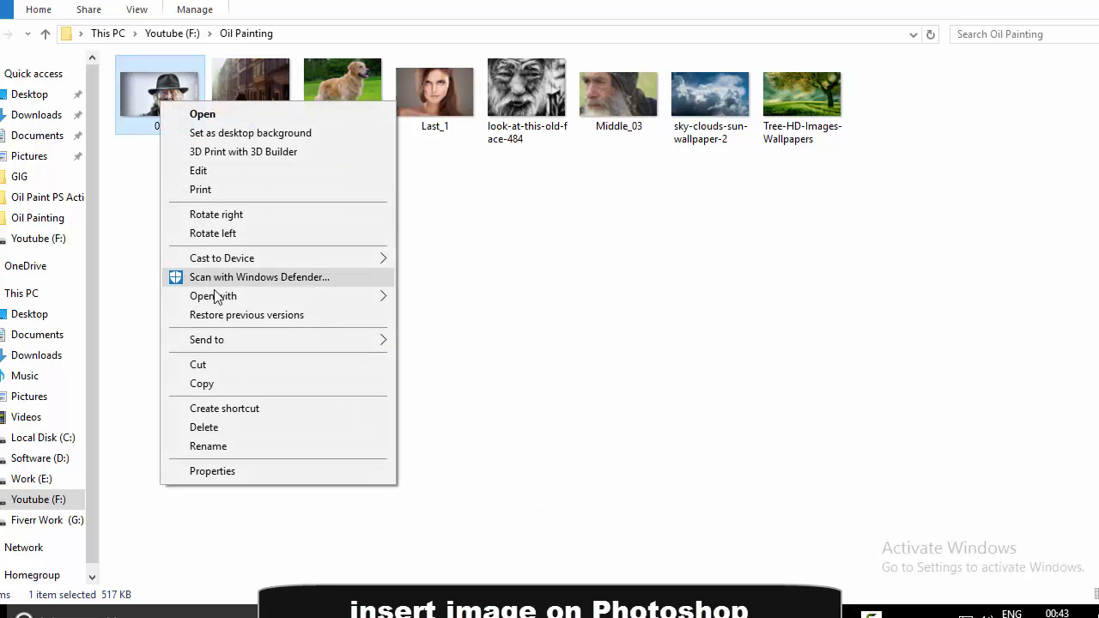
Step: Open photo 01 in Photoshop and run Oil Paint Action 1 on it
mouse_move(213, 296)
click(475, 318)
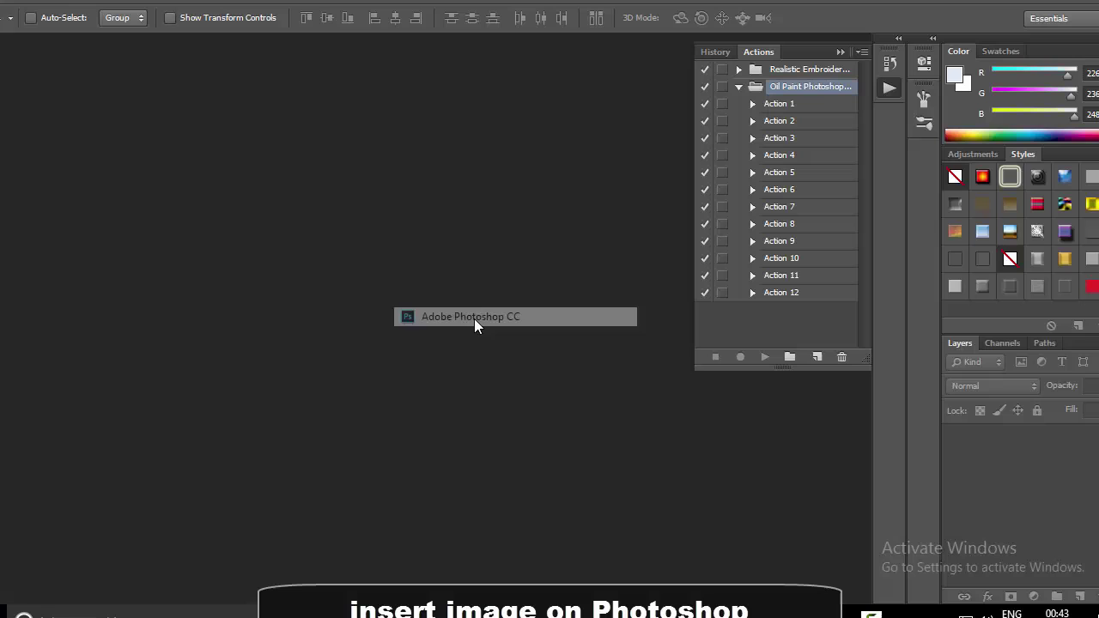
scroll(483, 331, up, 1)
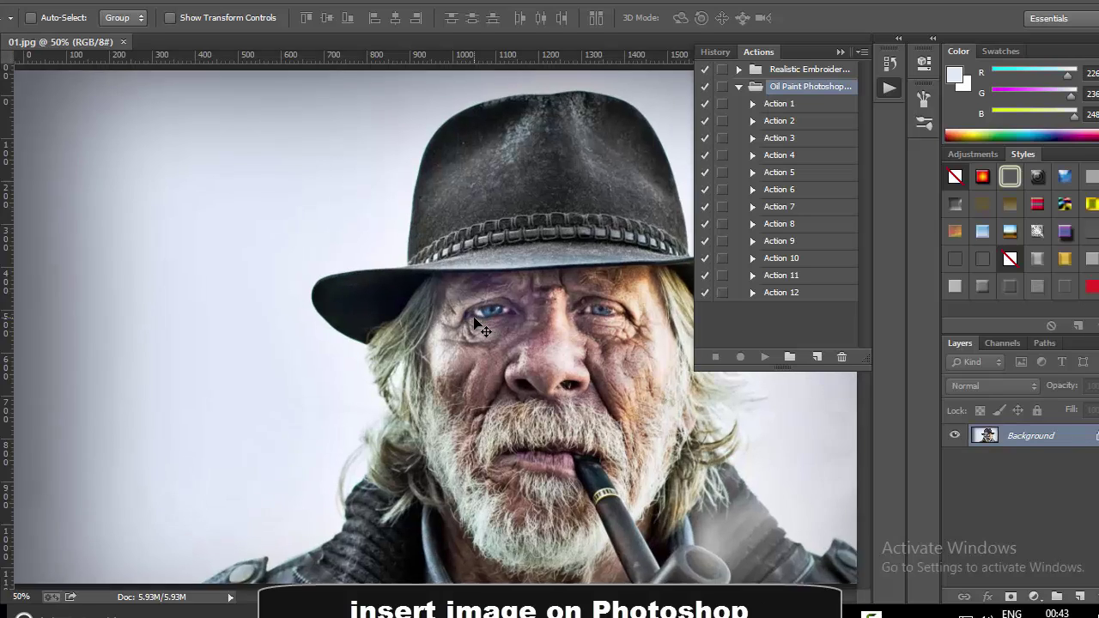
mouse_move(483, 331)
mouse_down()
mouse_move(365, 342)
mouse_move(404, 345)
mouse_up()
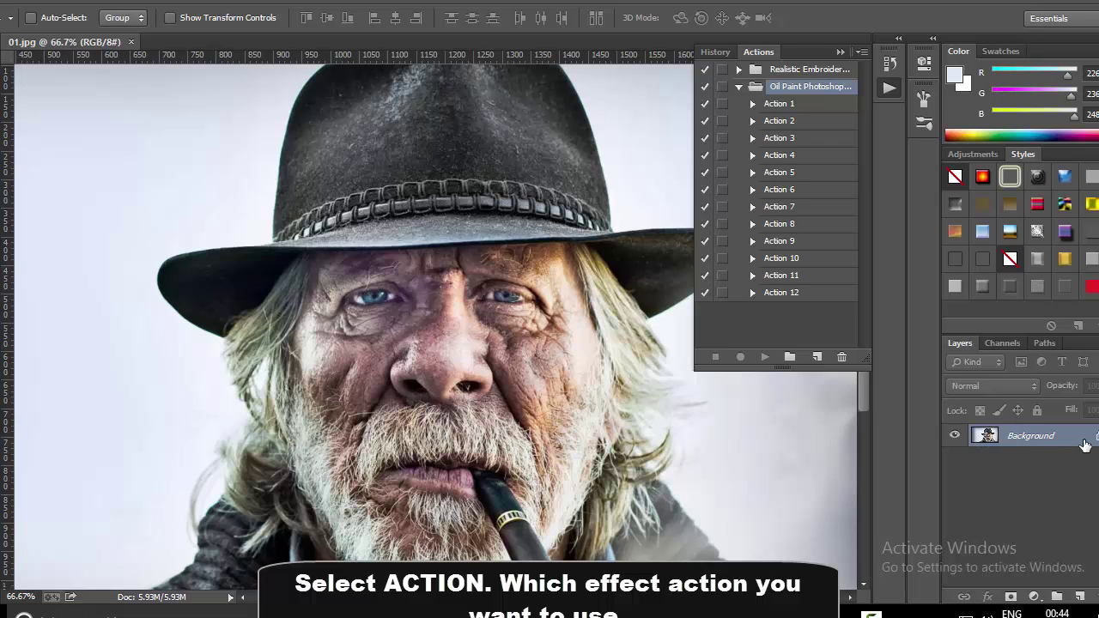
click(779, 105)
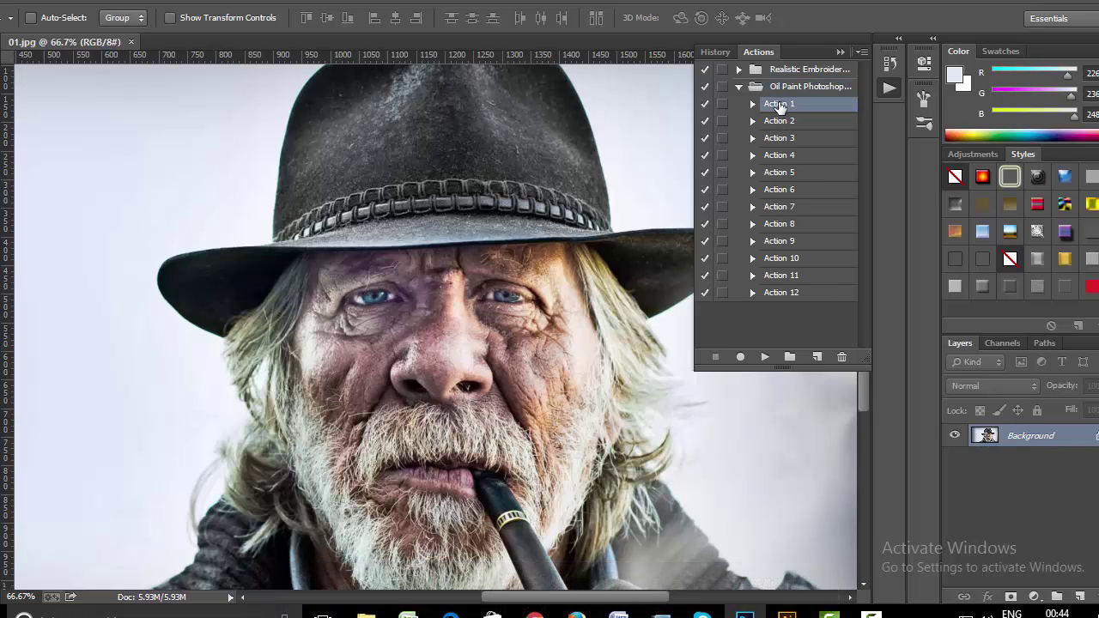
click(764, 358)
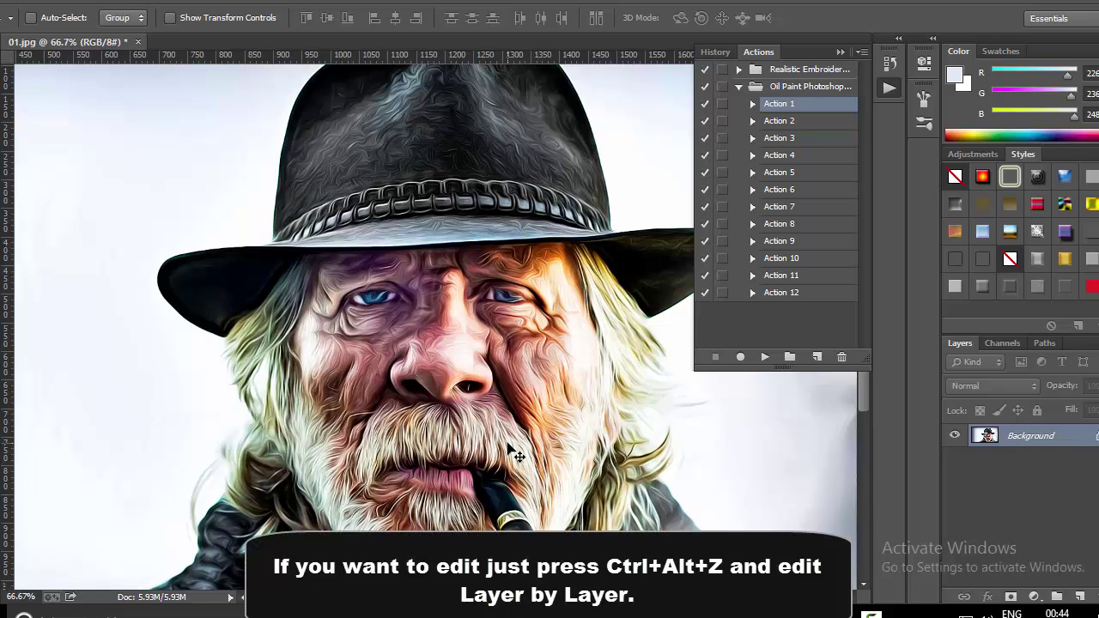
Step: Review the resulting adjustment layers, starting with Brightness/Contrast 2
click(1025, 436)
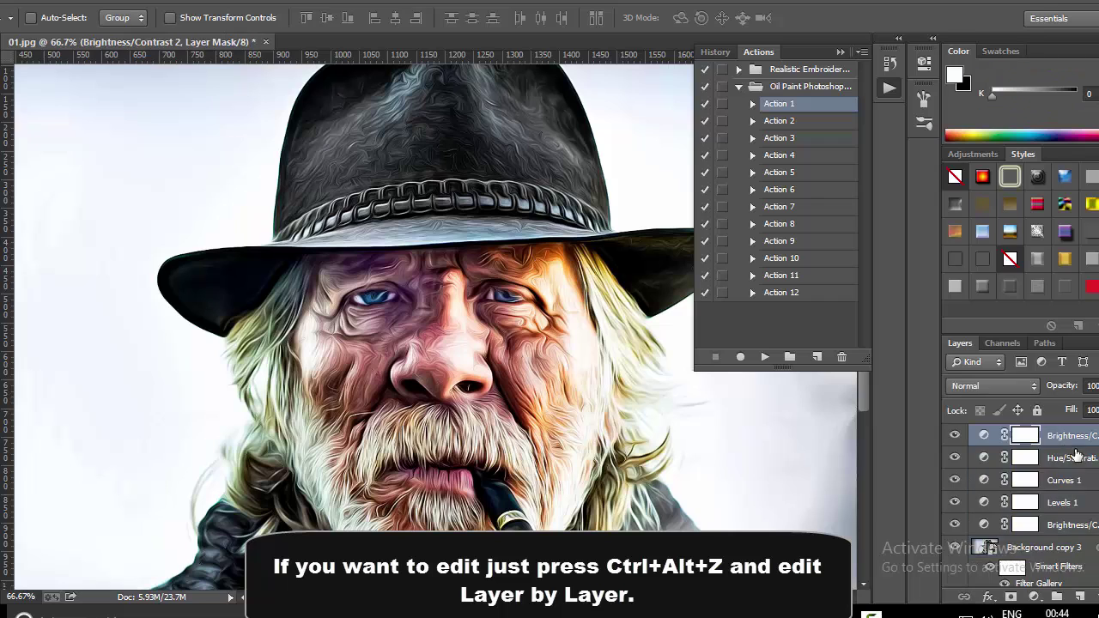
scroll(1074, 456, down, 5)
scroll(1086, 572, up, 2)
scroll(1085, 562, up, 2)
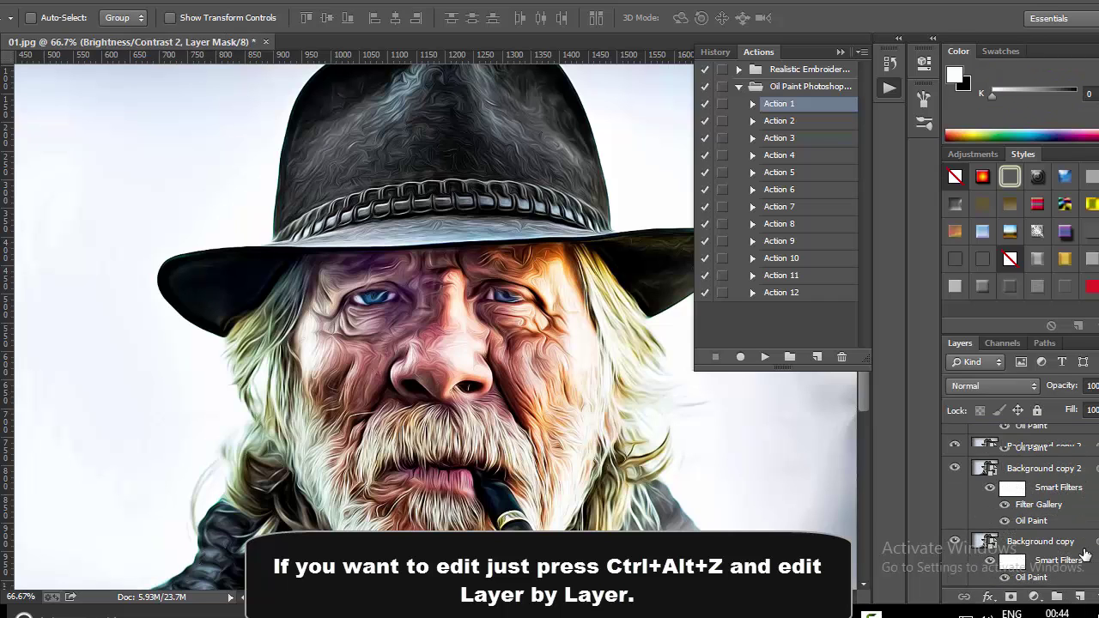
scroll(1084, 556, up, 2)
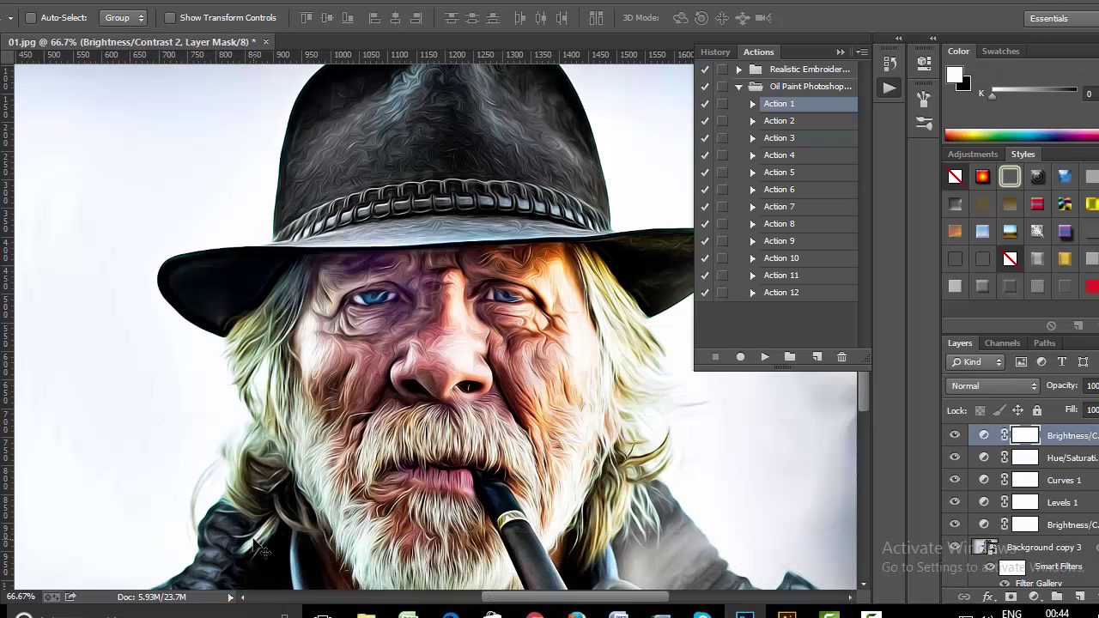
Step: Open photo 5 from the Oil Painting folder with Photoshop
click(366, 615)
click(234, 81)
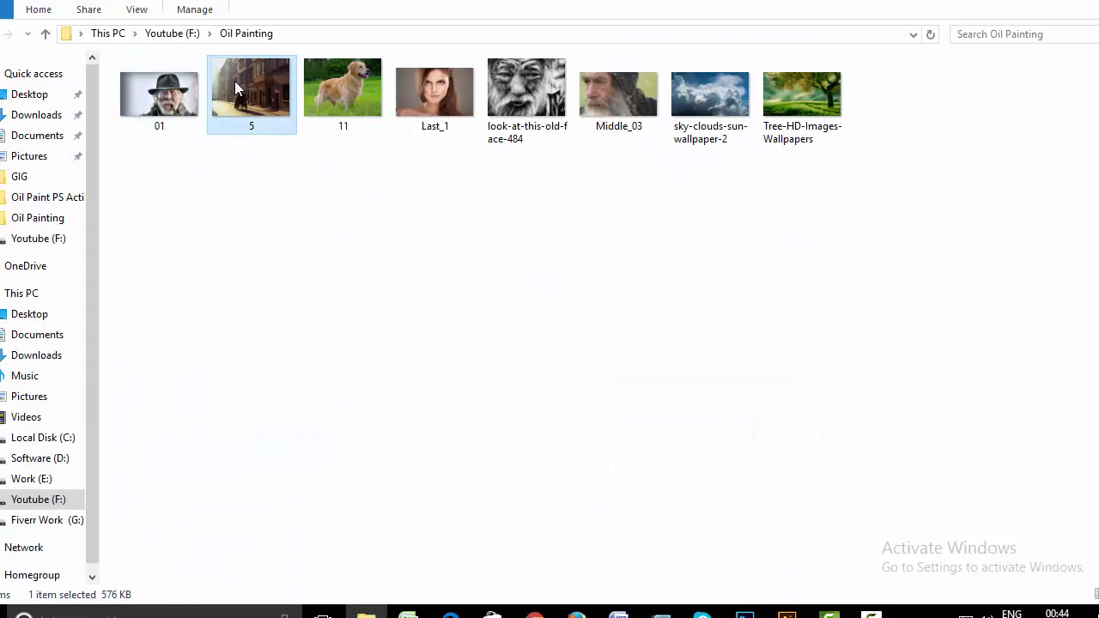
right_click(235, 81)
mouse_move(288, 276)
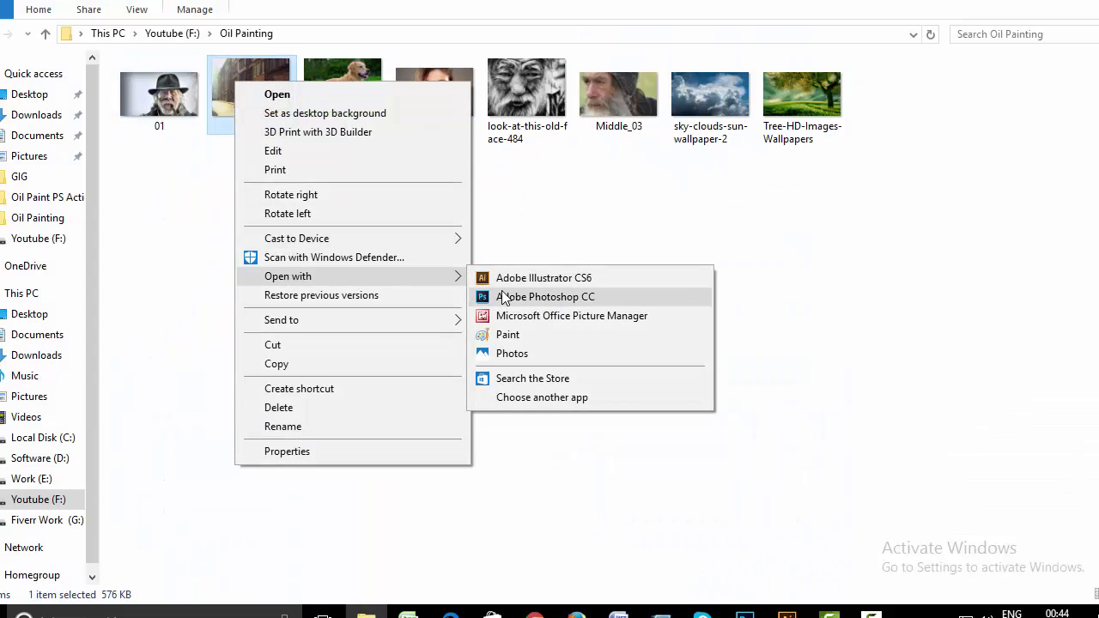
click(503, 294)
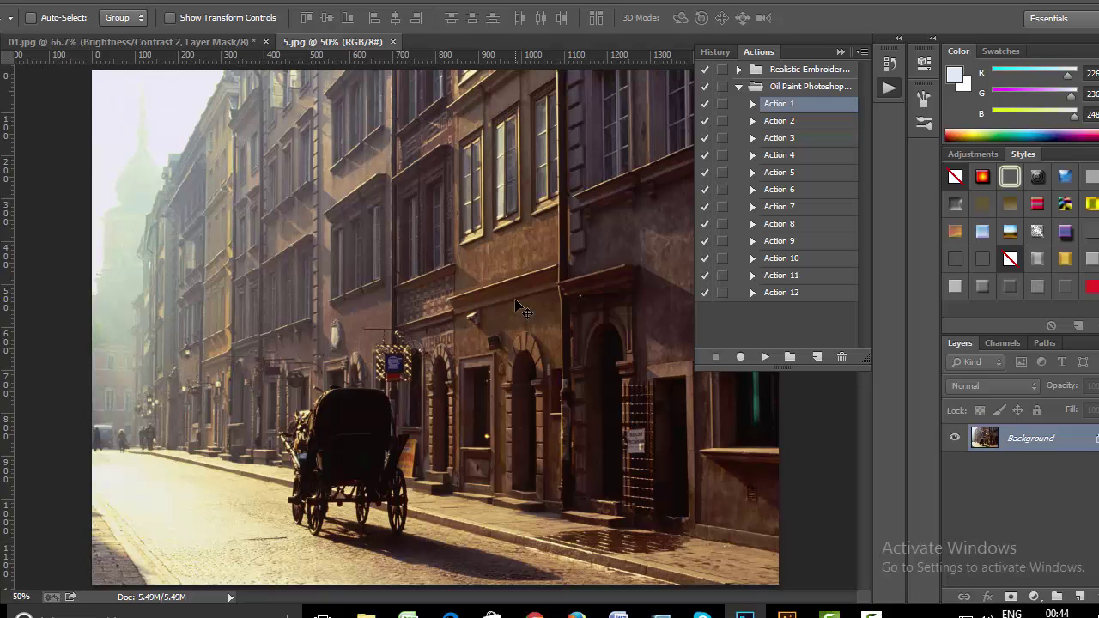
Step: Apply Oil Paint Action 5 to the street photo and pan over the buildings to check
key(ctrl+plus)
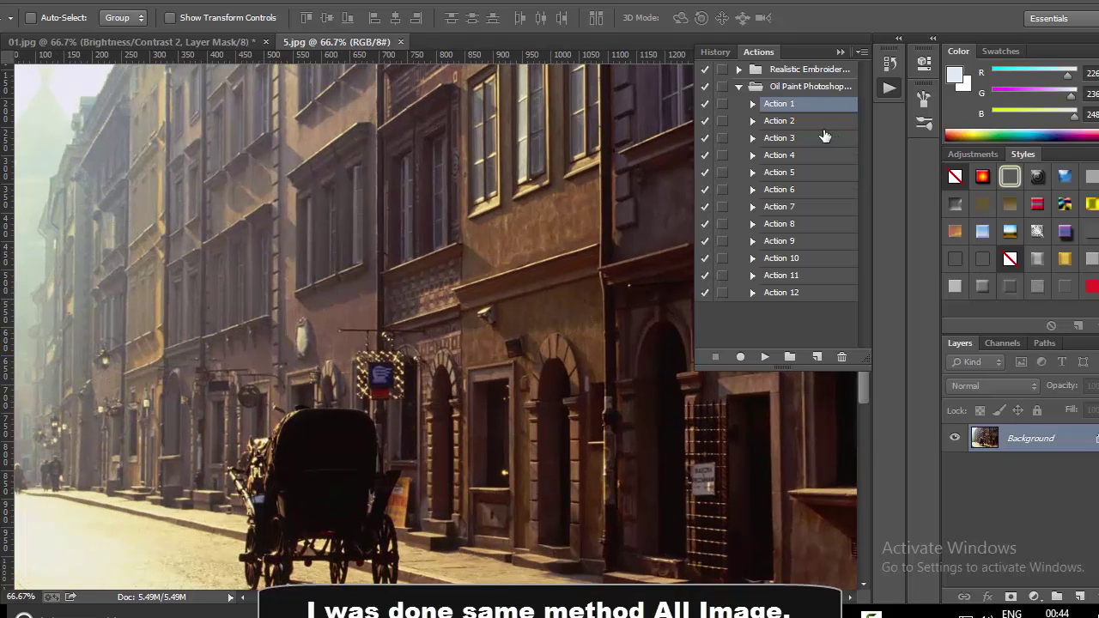
click(795, 175)
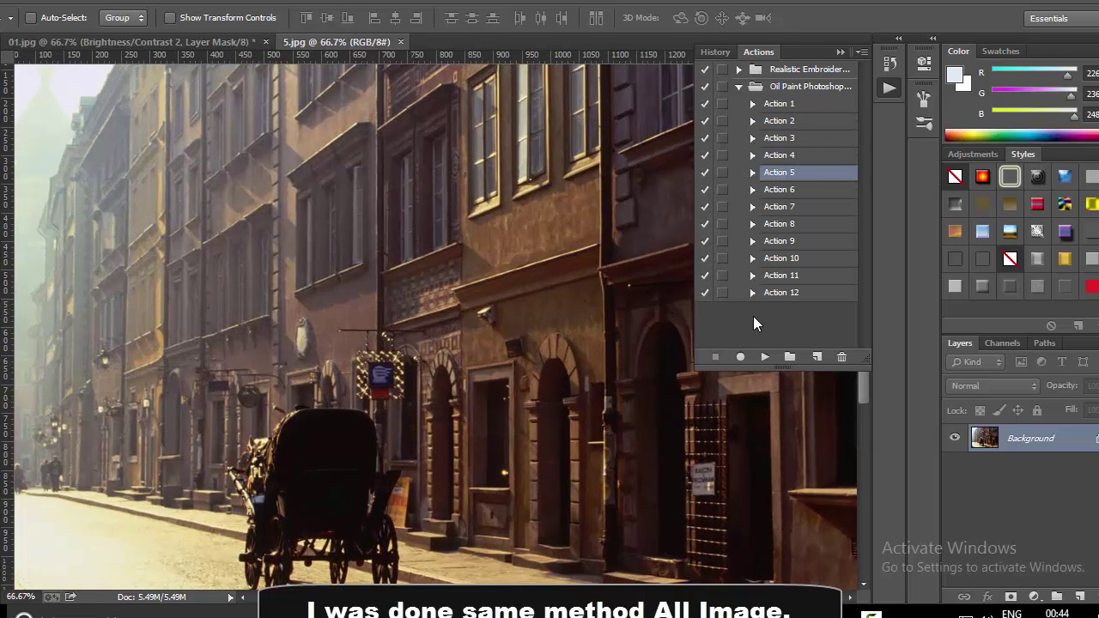
click(765, 358)
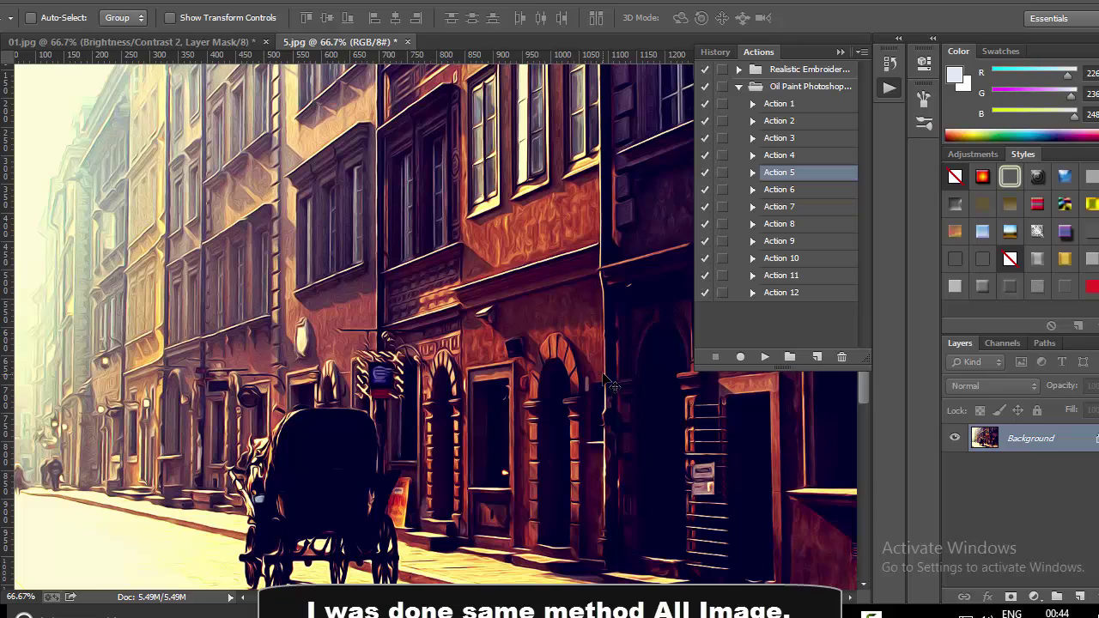
scroll(610, 386, up, 1)
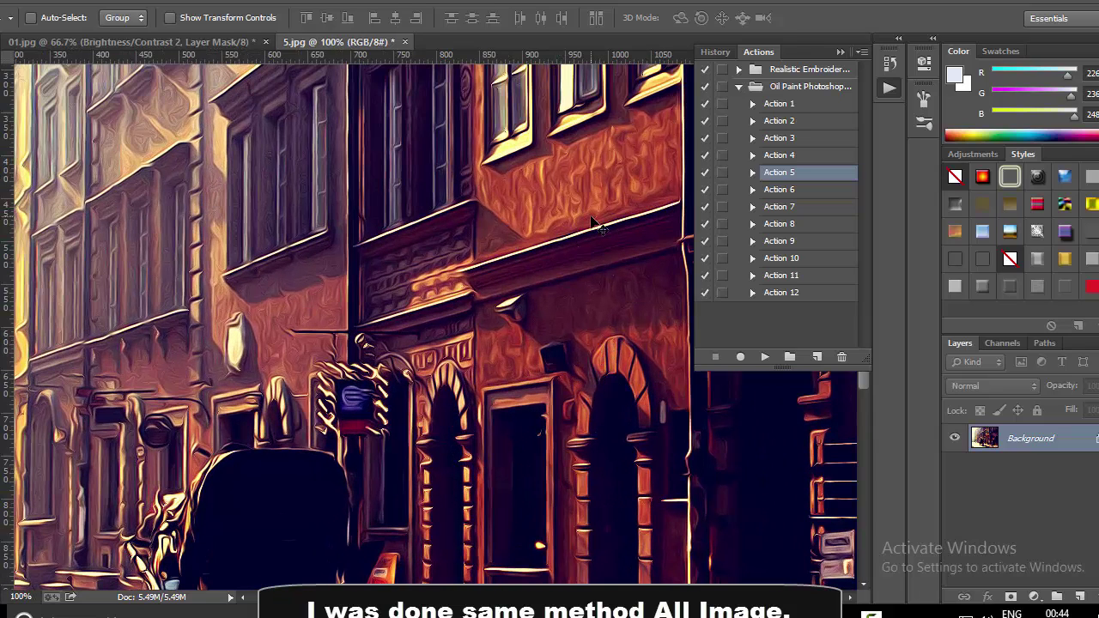
drag(607, 264, 465, 286)
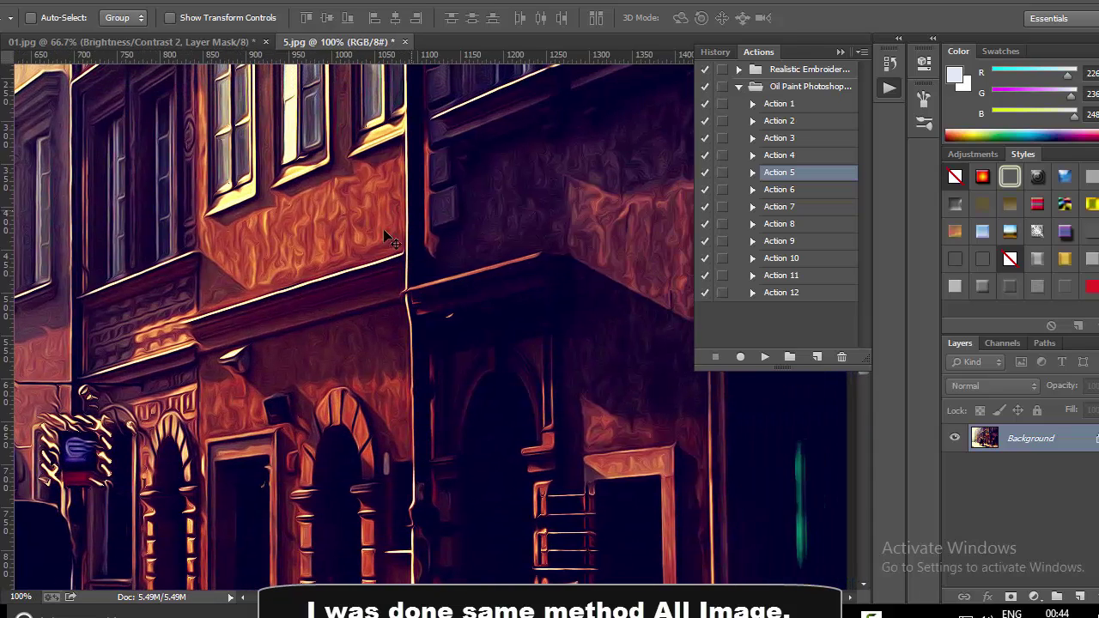
scroll(368, 302, down, 3)
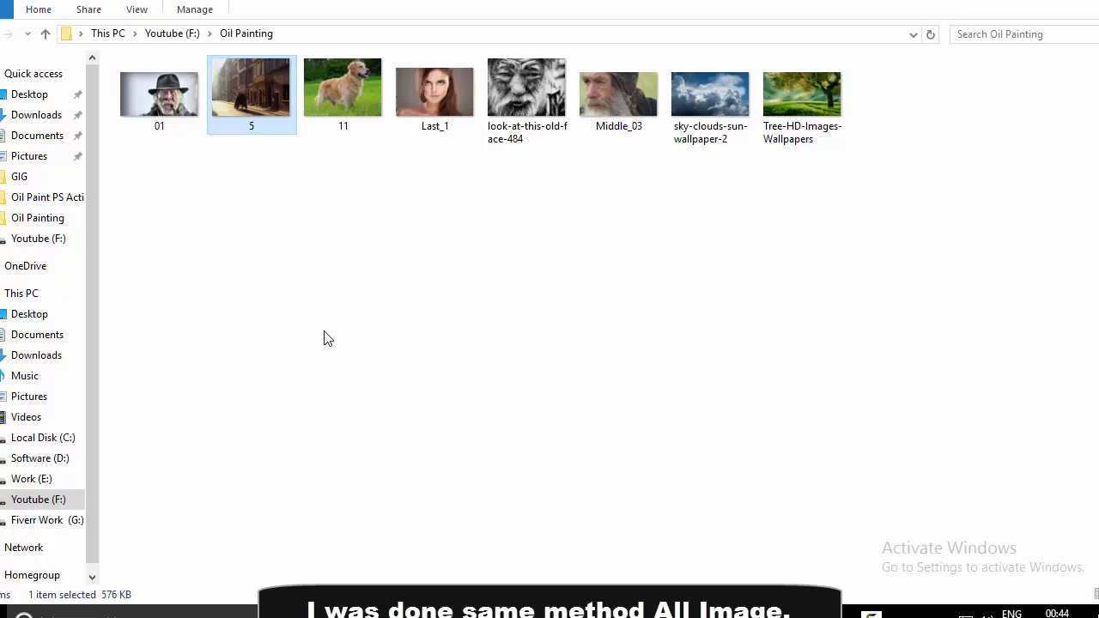
Step: Open photo 11 from the Oil Painting folder with Photoshop
click(344, 90)
right_click(345, 85)
mouse_move(399, 279)
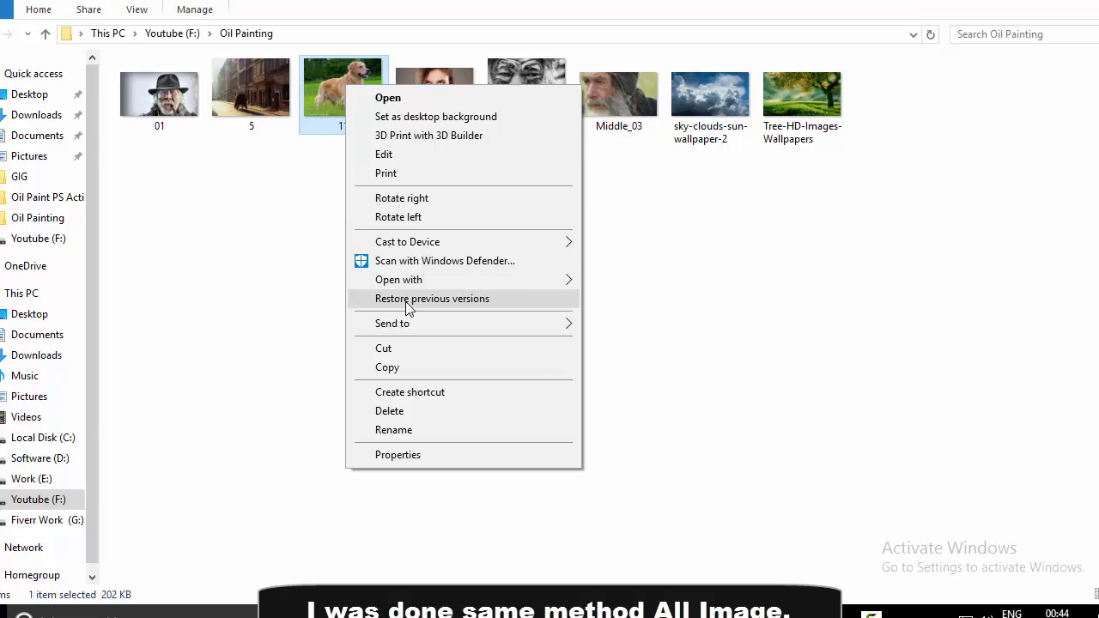
click(640, 300)
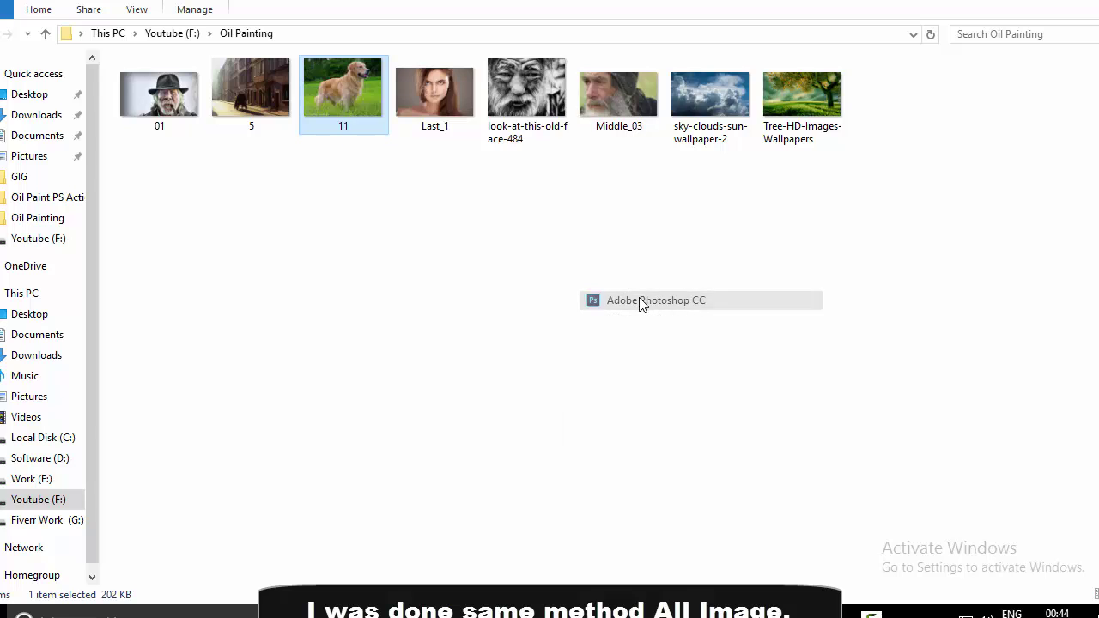
Step: Apply Oil Paint Action 11 to the dog photo and zoom in to inspect the fur
key(ctrl+plus)
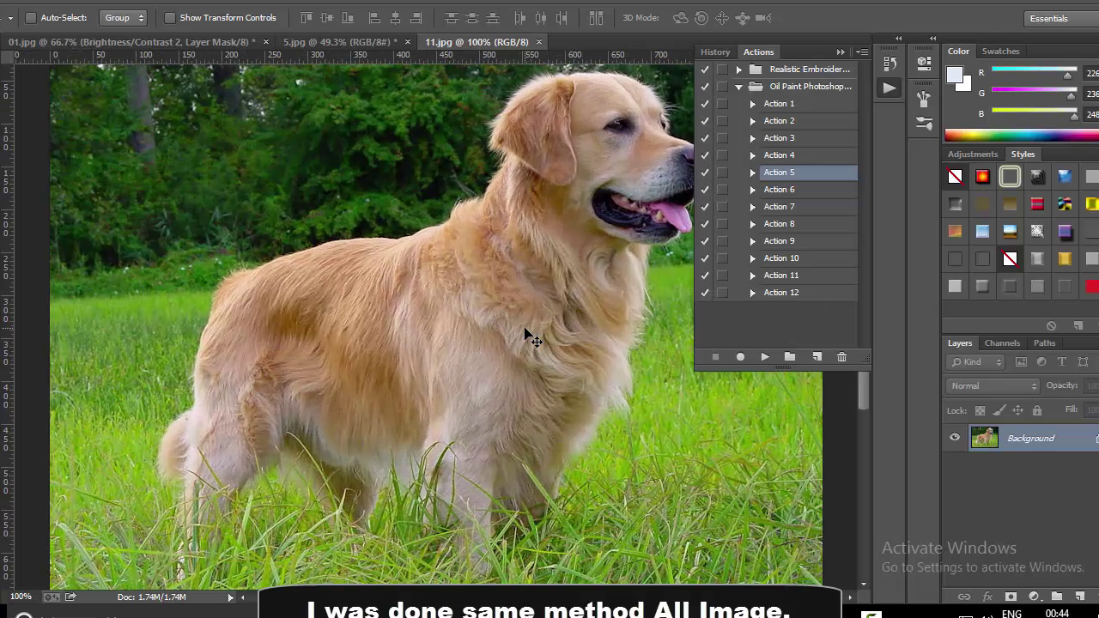
key(ctrl+plus)
key(ctrl+0)
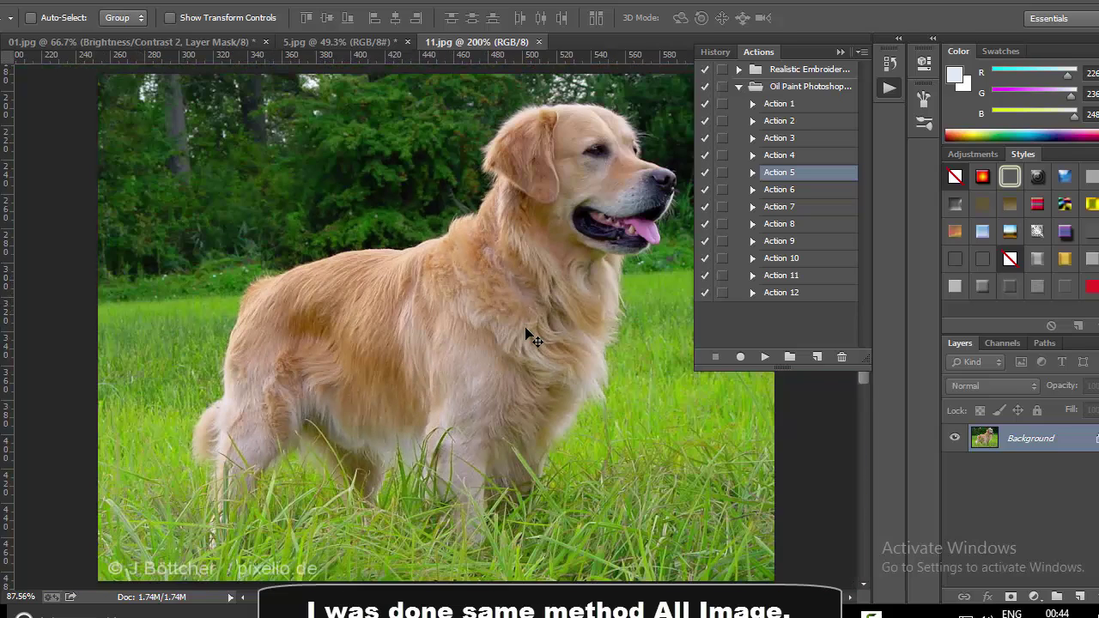
click(777, 275)
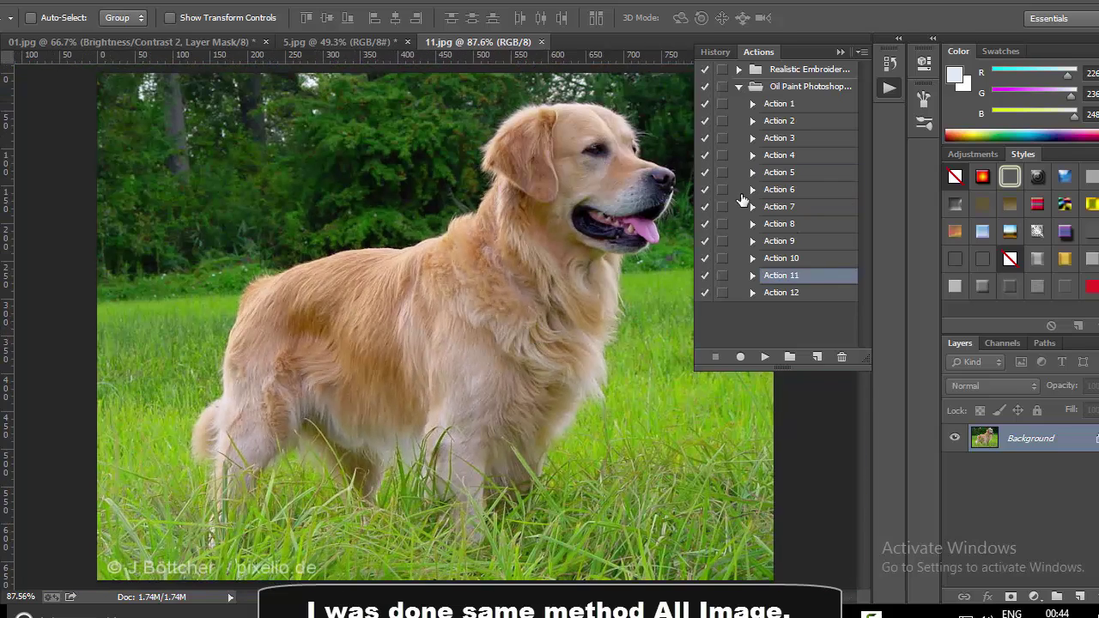
click(774, 106)
click(778, 275)
click(765, 357)
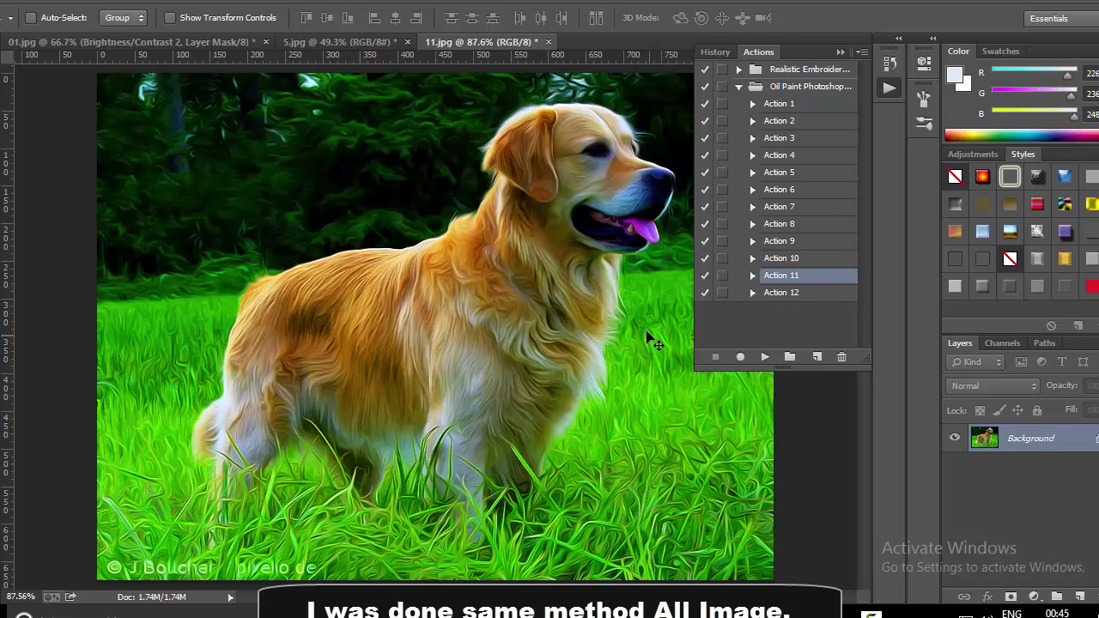
key(ctrl+plus)
key(ctrl+plus)
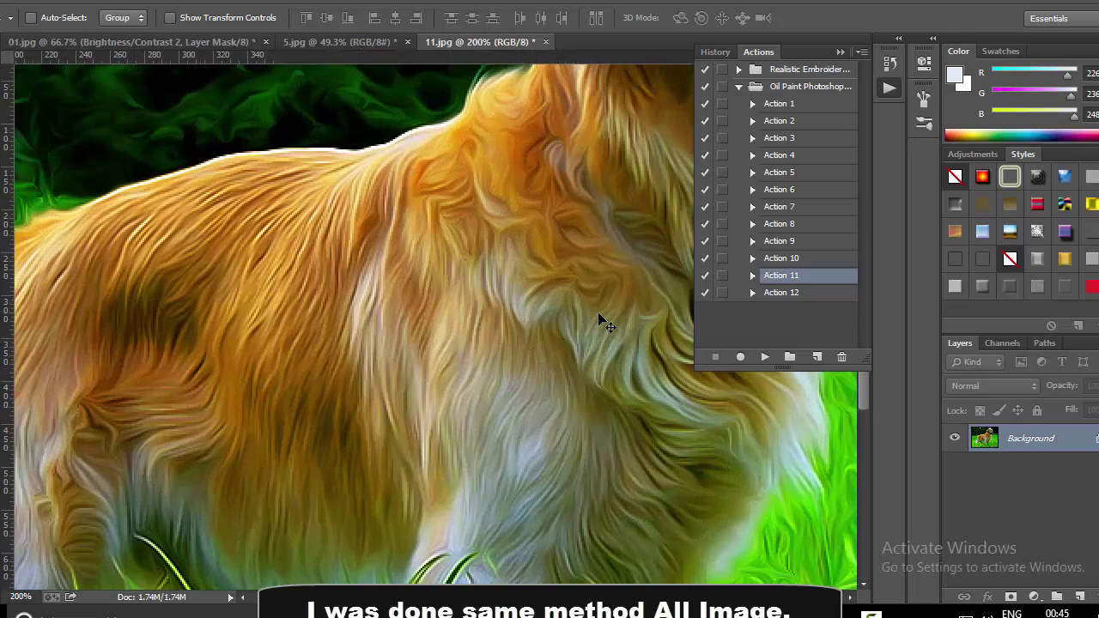
key(ctrl+0)
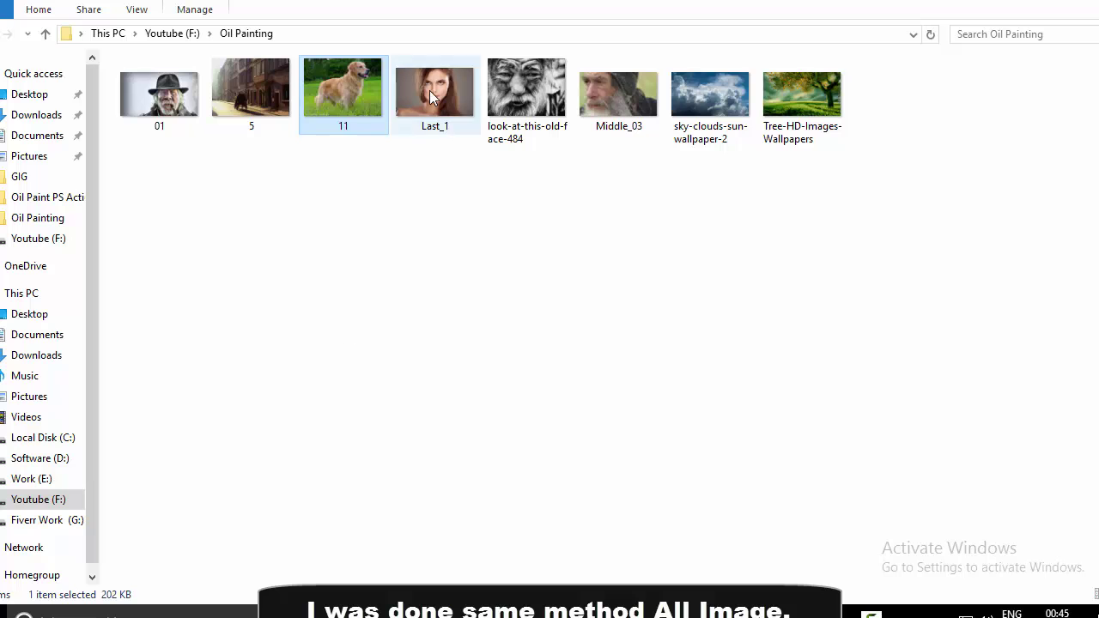
Step: Open the Last_1 portrait with Photoshop
click(429, 90)
right_click(429, 90)
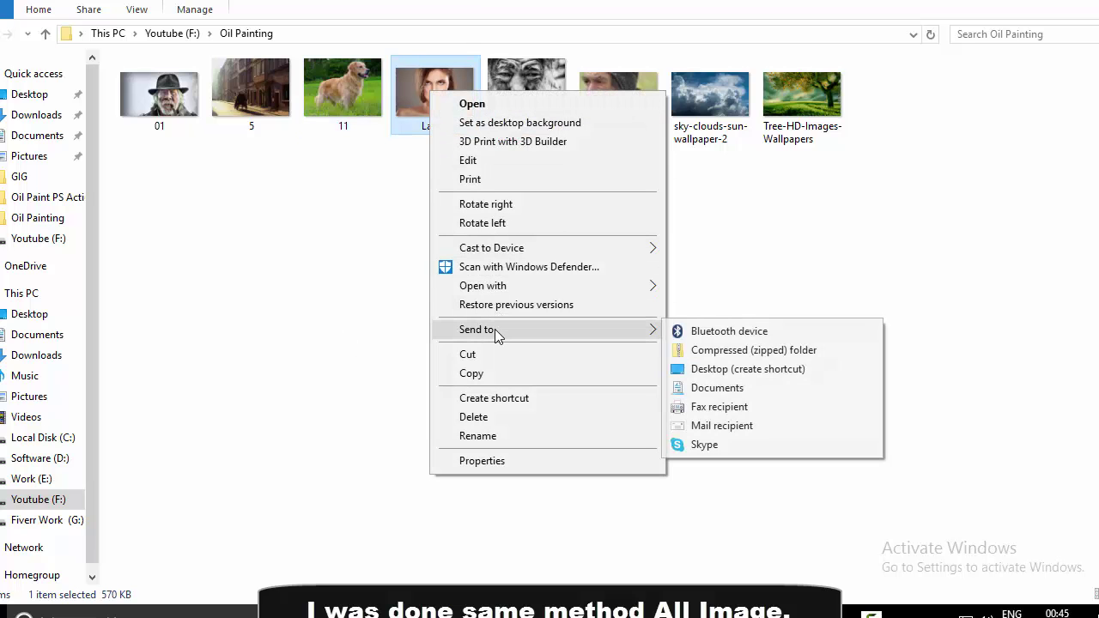
mouse_move(482, 285)
click(706, 306)
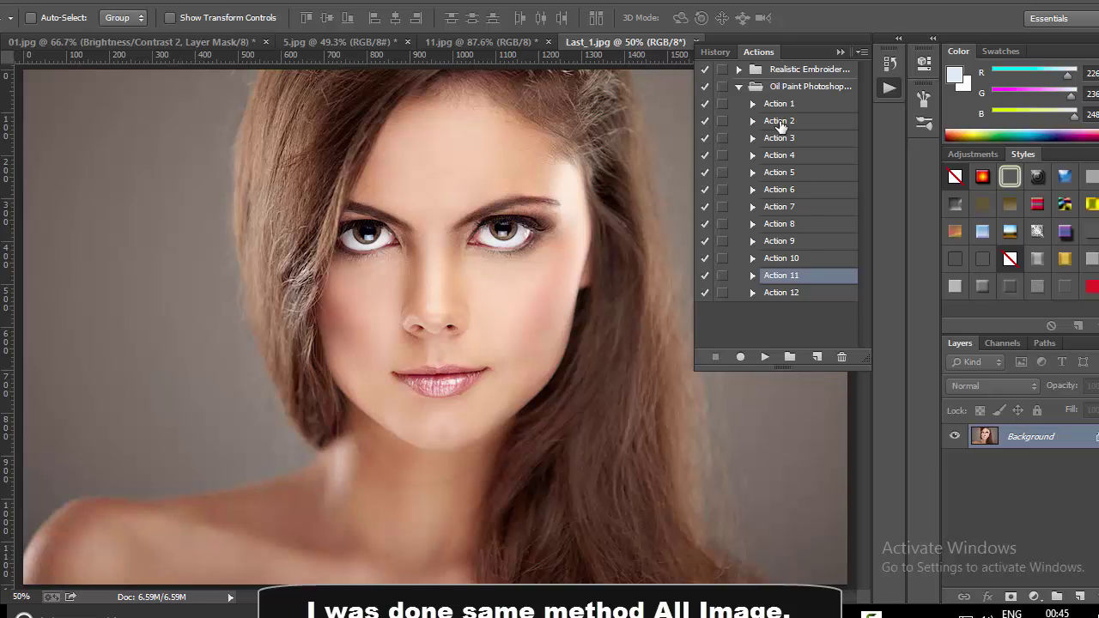
Step: Play Oil Paint Action 1 on the Last_1 portrait, then return to the photo folder
click(777, 104)
click(765, 357)
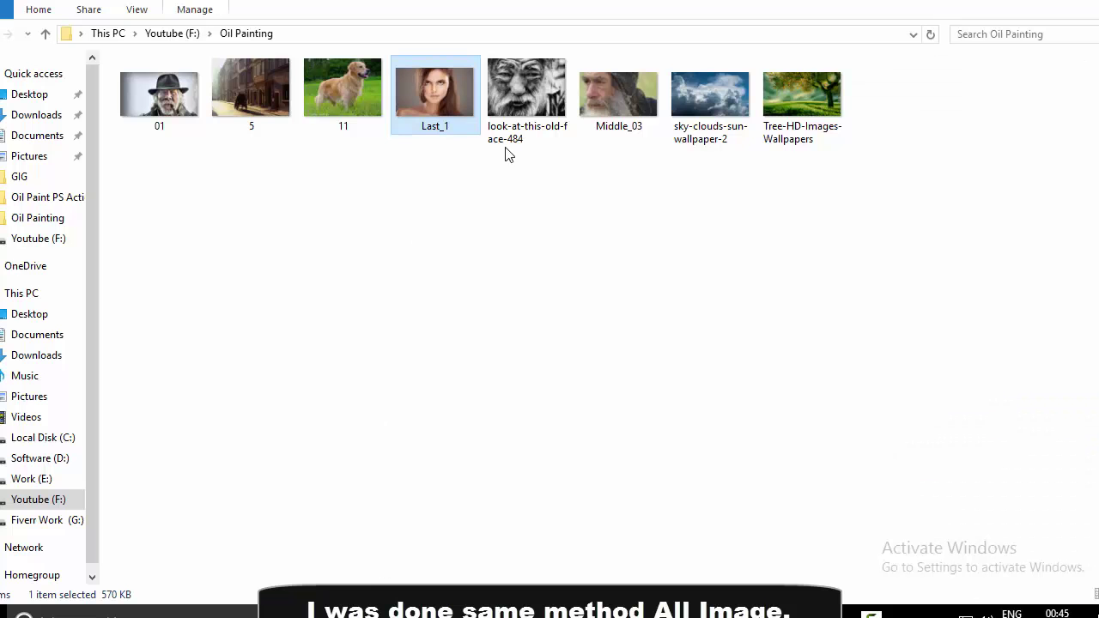
click(527, 91)
Step: Open look-at-this-old-face-484 in Photoshop and apply Oil Paint Action 1
right_click(525, 86)
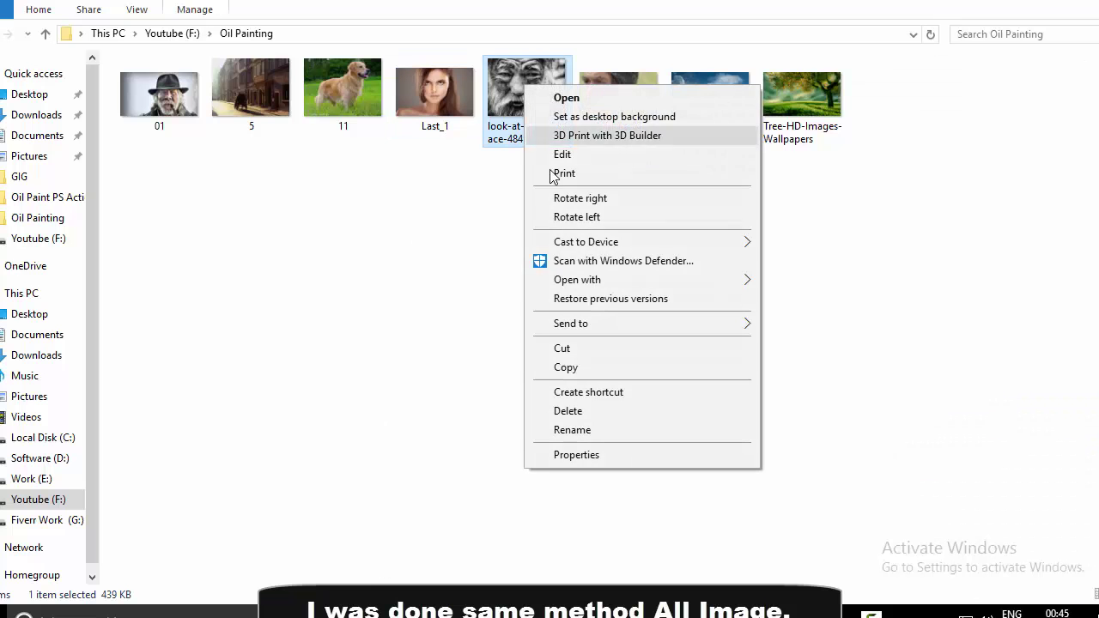
mouse_move(601, 280)
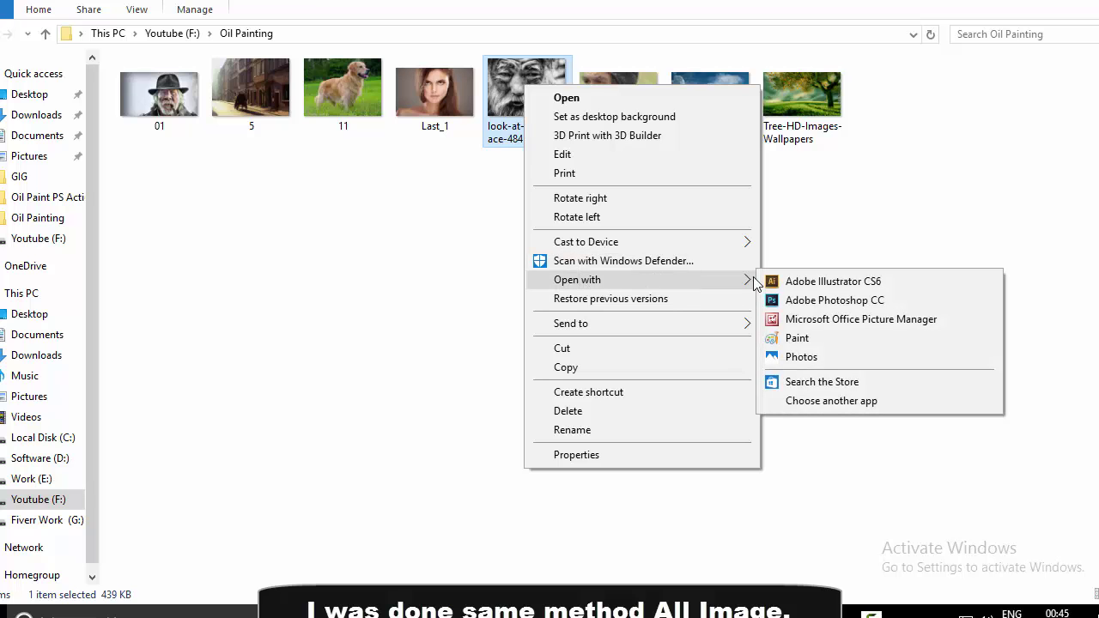
click(825, 301)
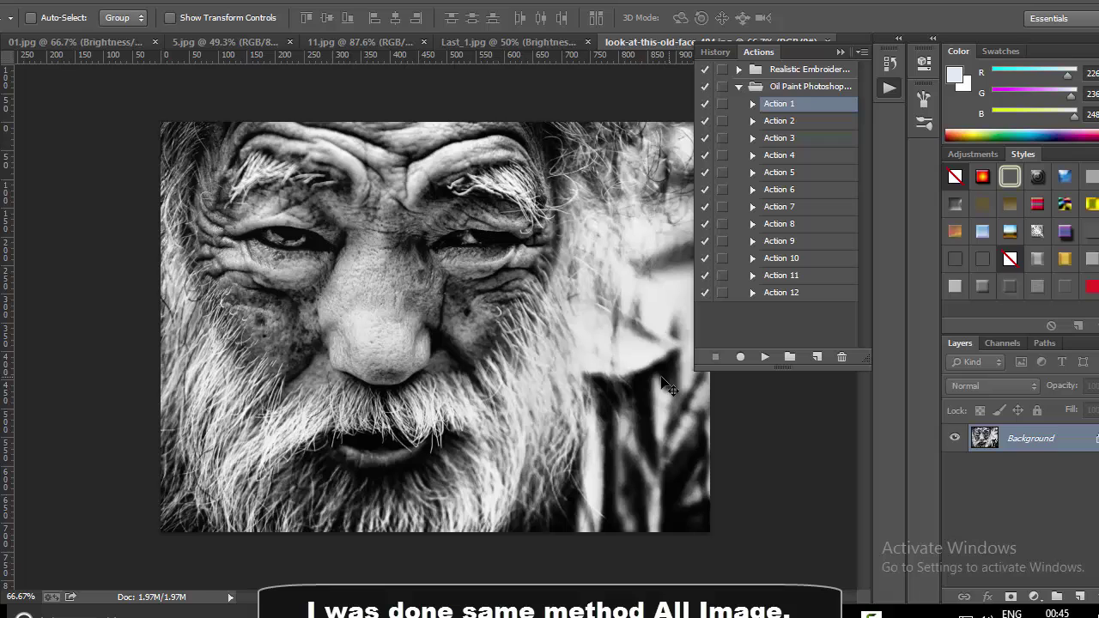
click(765, 357)
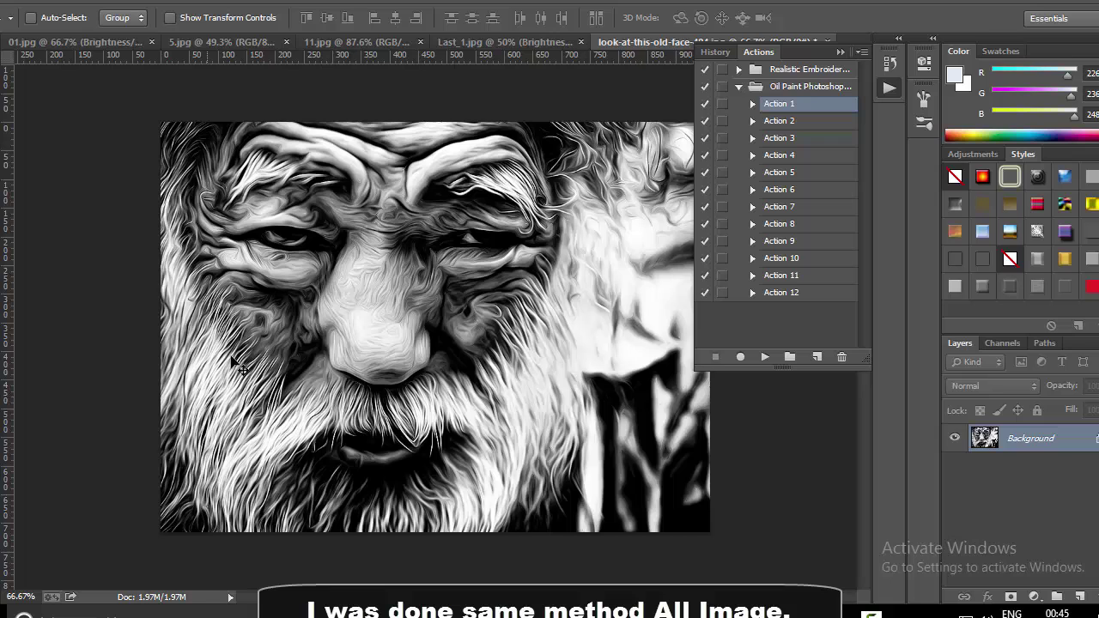
Step: Open the Middle_03 photo with Photoshop
click(356, 532)
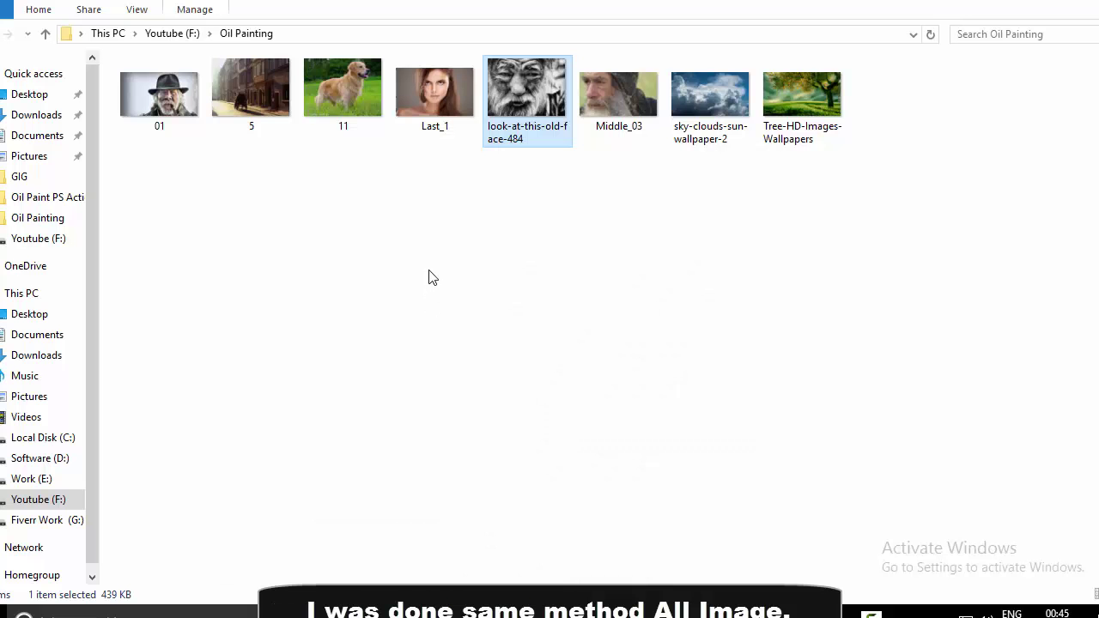
click(608, 94)
right_click(610, 97)
mouse_move(662, 290)
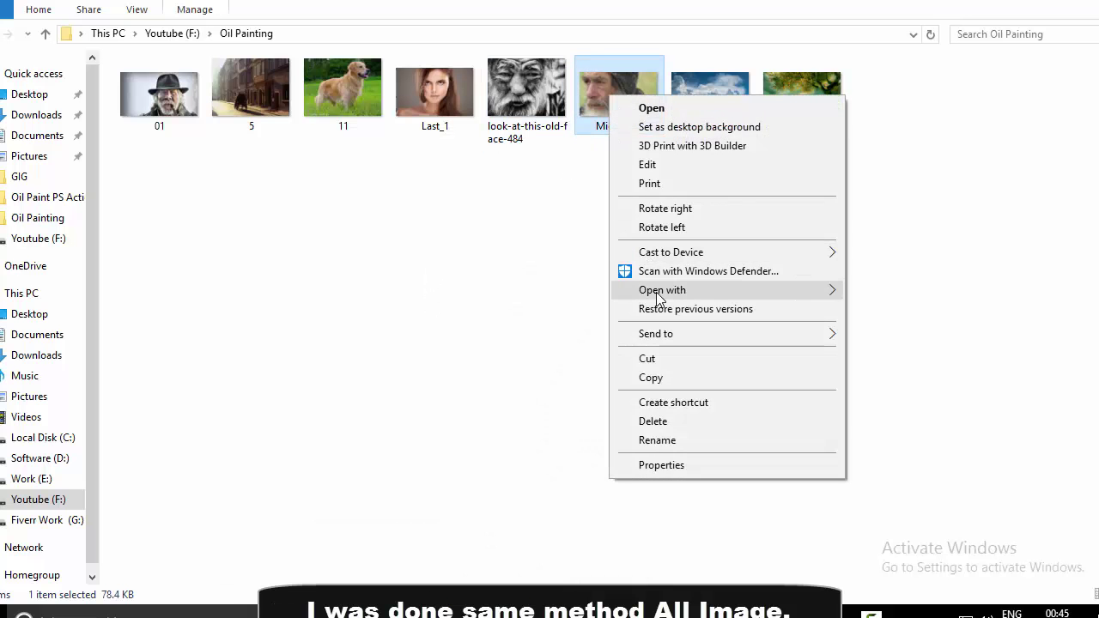
click(887, 313)
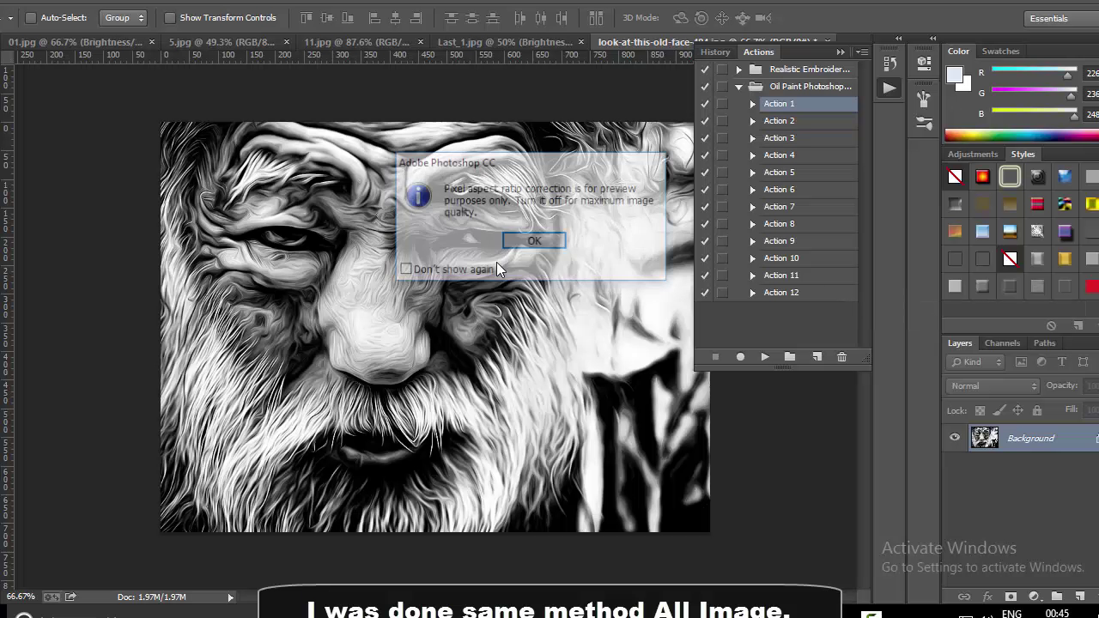
Step: Dismiss the pixel aspect ratio warning and apply Oil Paint Action 3 to Middle_03
click(524, 242)
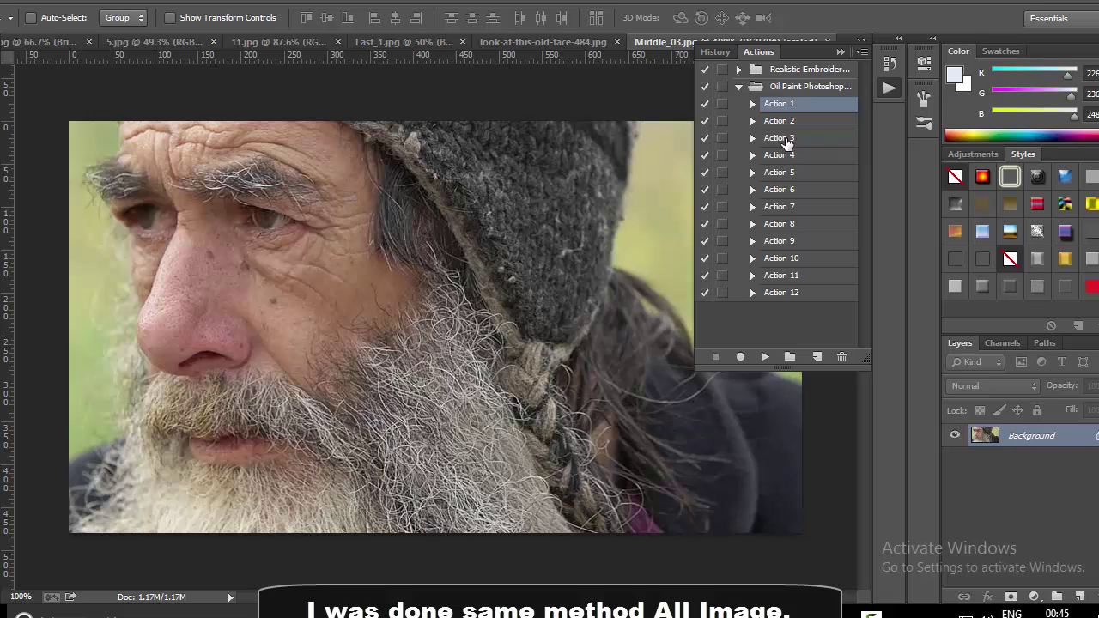
click(783, 138)
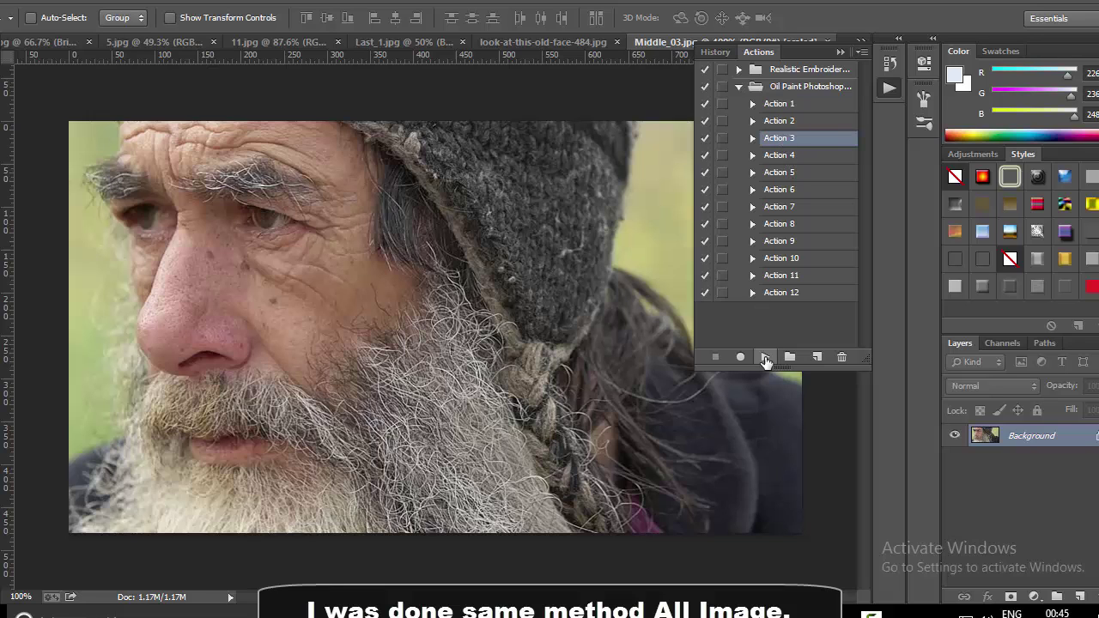
click(764, 357)
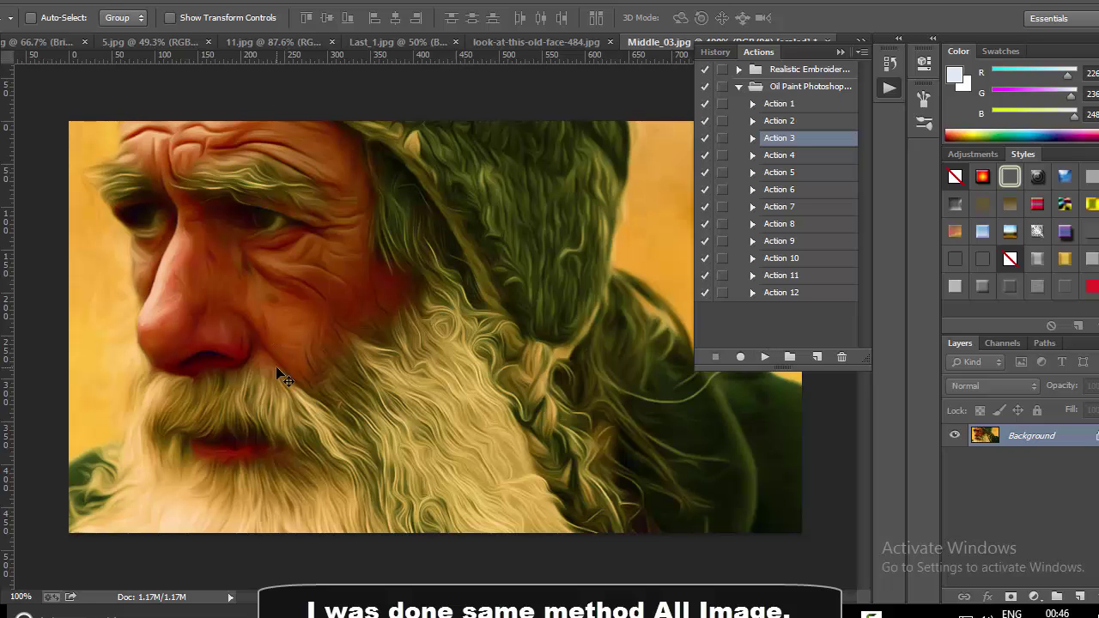
Step: Inspect the beard at 200%, fit to window, then open sky-clouds-sun-wallpaper-2
key(ctrl+plus)
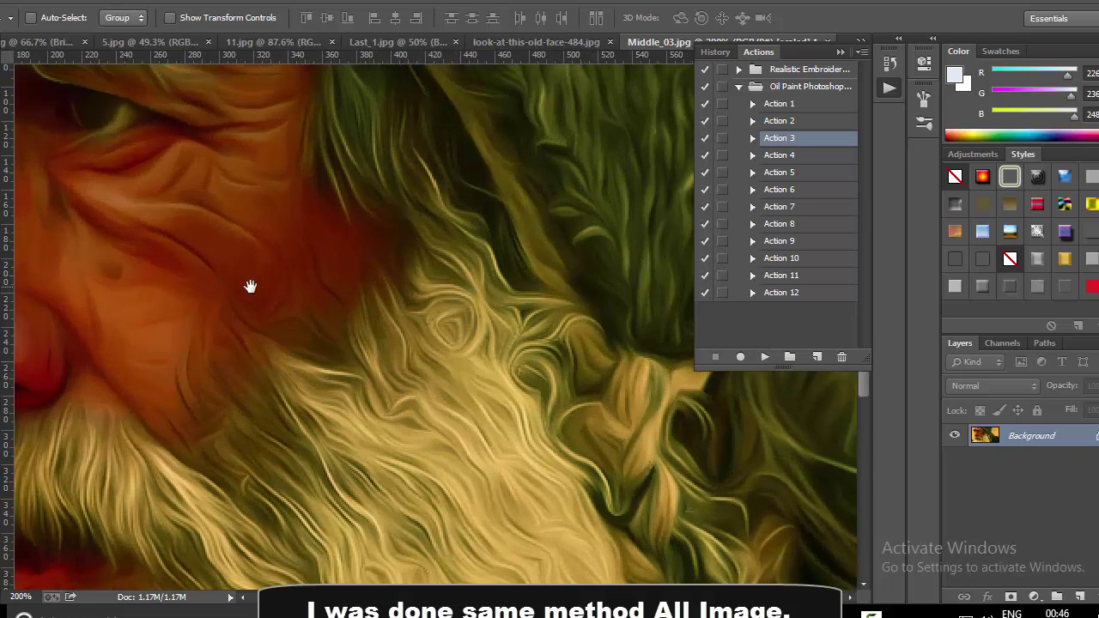
drag(248, 289, 483, 371)
key(ctrl+r)
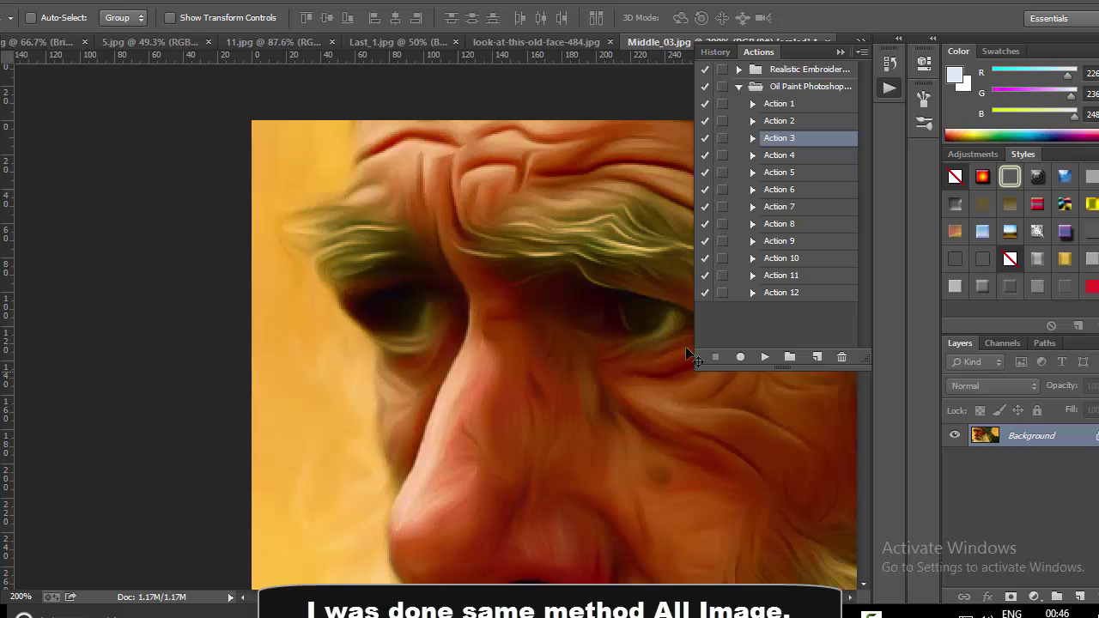
key(ctrl+0)
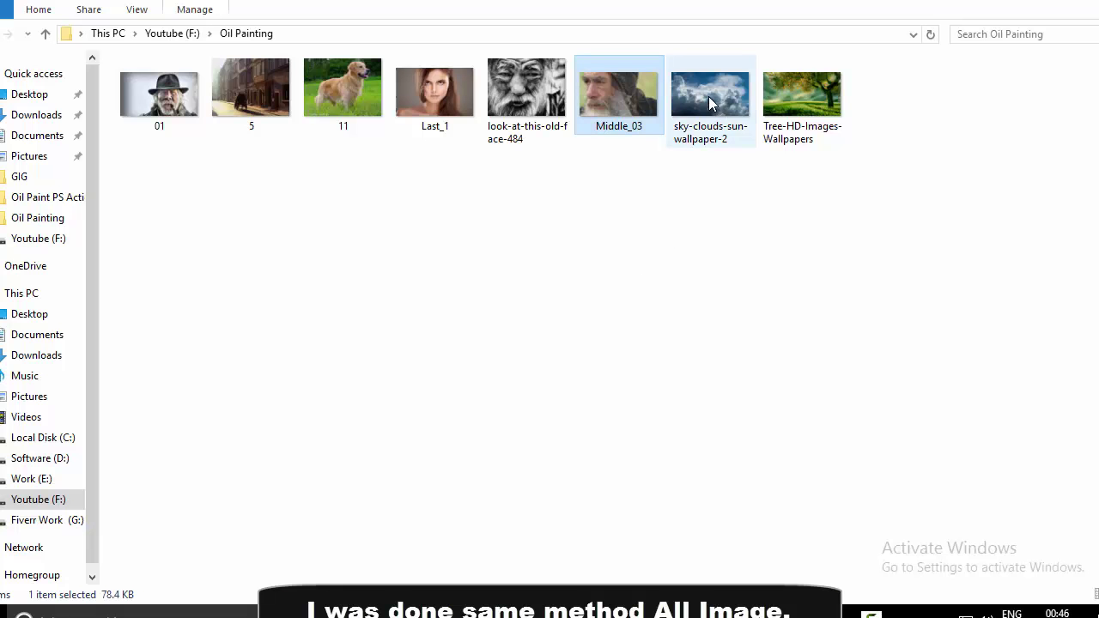
right_click(710, 99)
mouse_move(762, 292)
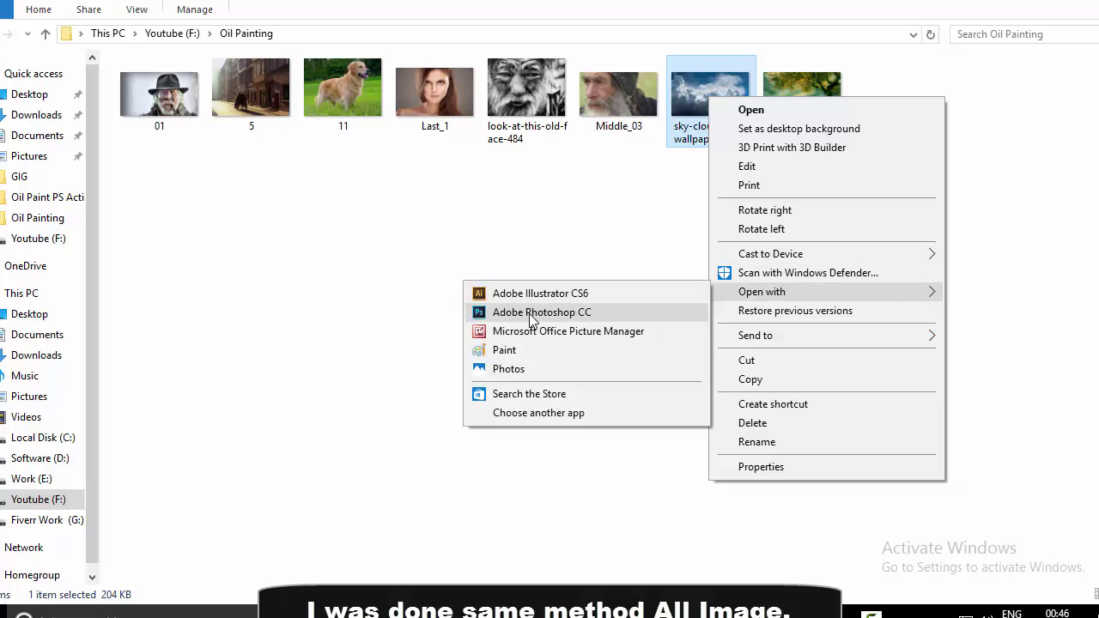
click(529, 313)
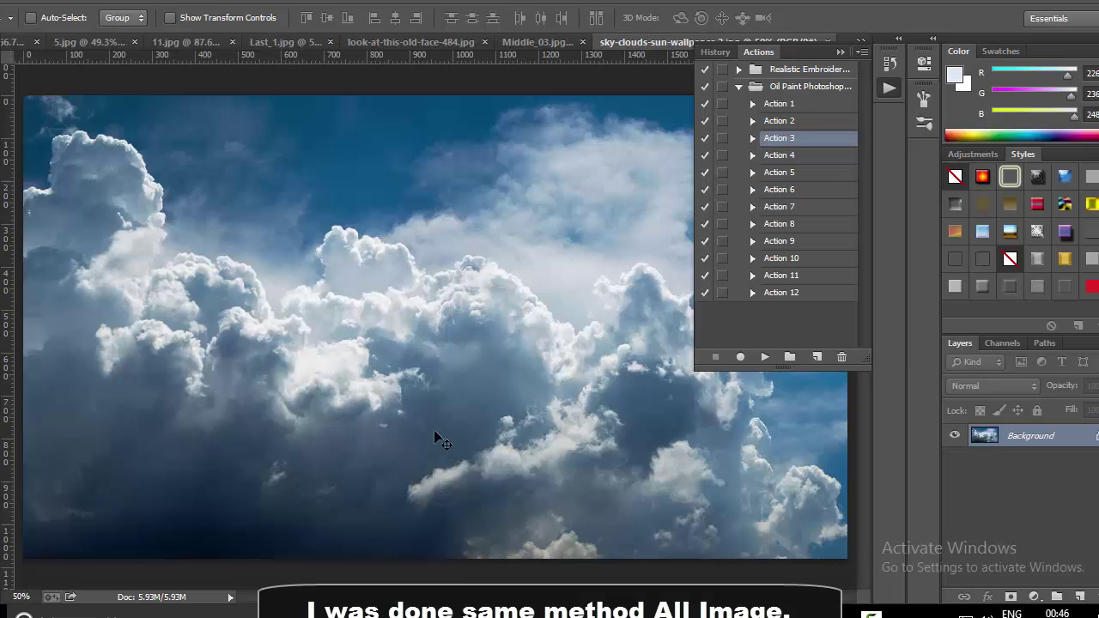
Step: Apply Oil Paint Action 1 to the sky photo, then open Tree-HD-Images-Wallpapers
click(769, 104)
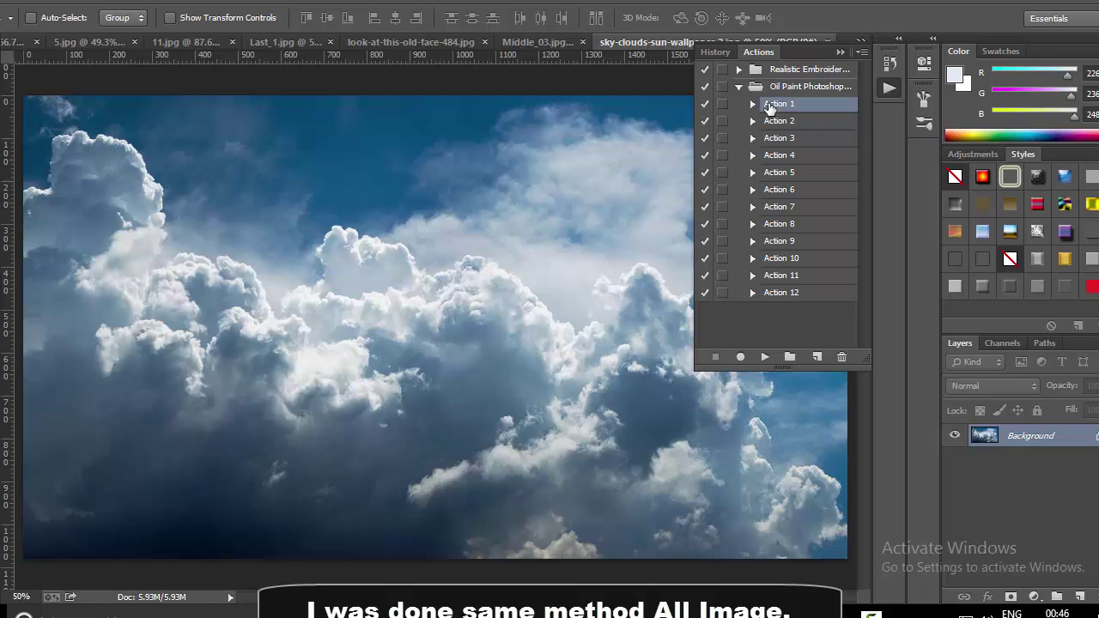
click(764, 357)
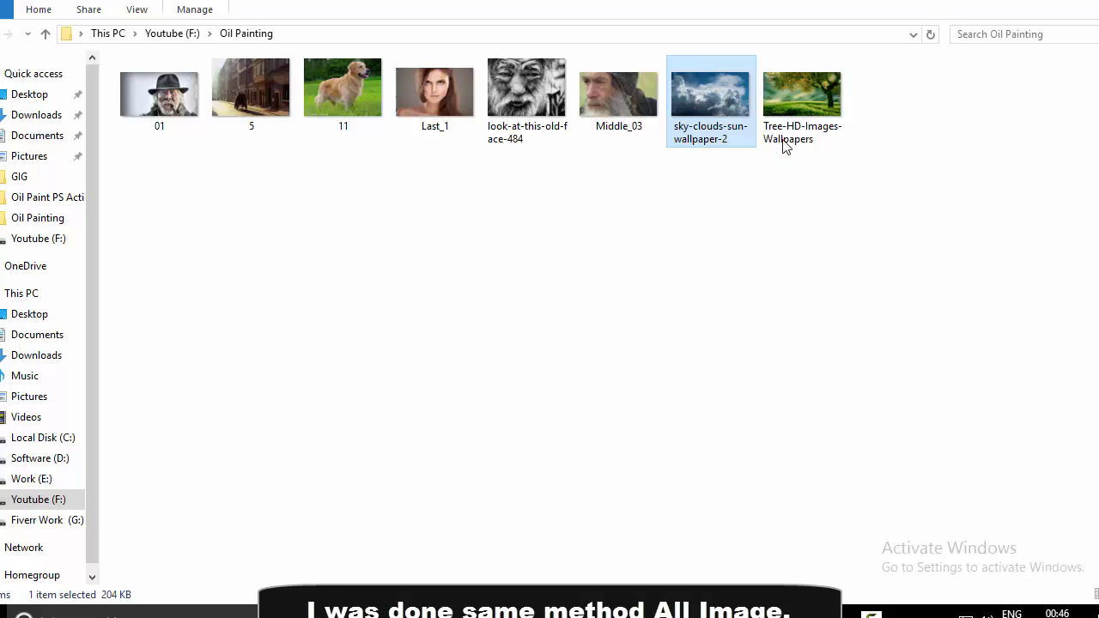
click(783, 107)
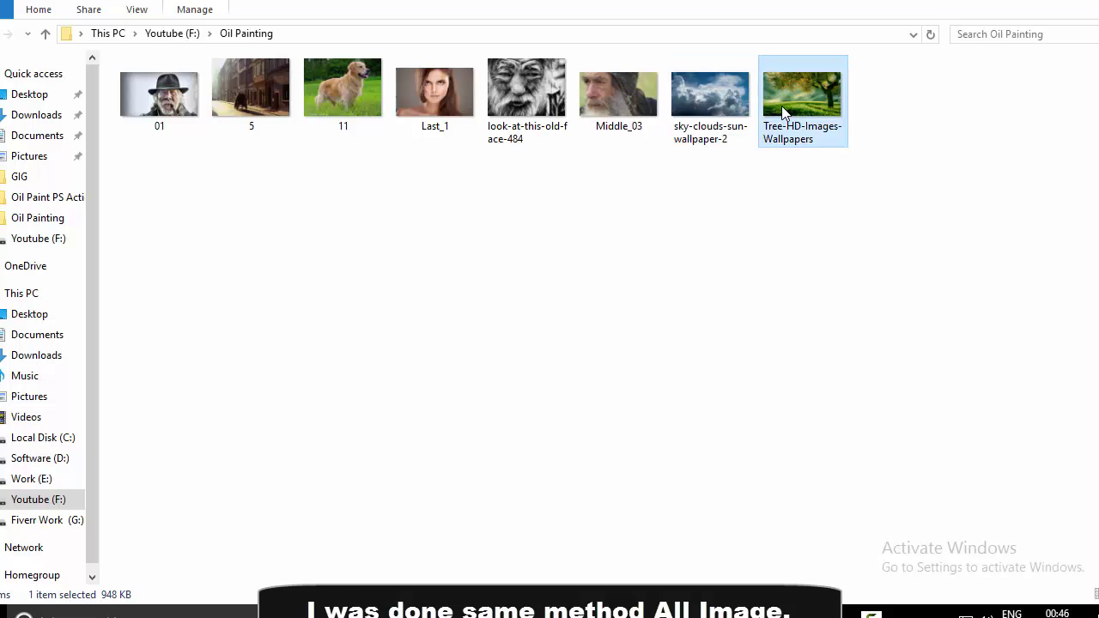
right_click(782, 106)
mouse_move(834, 302)
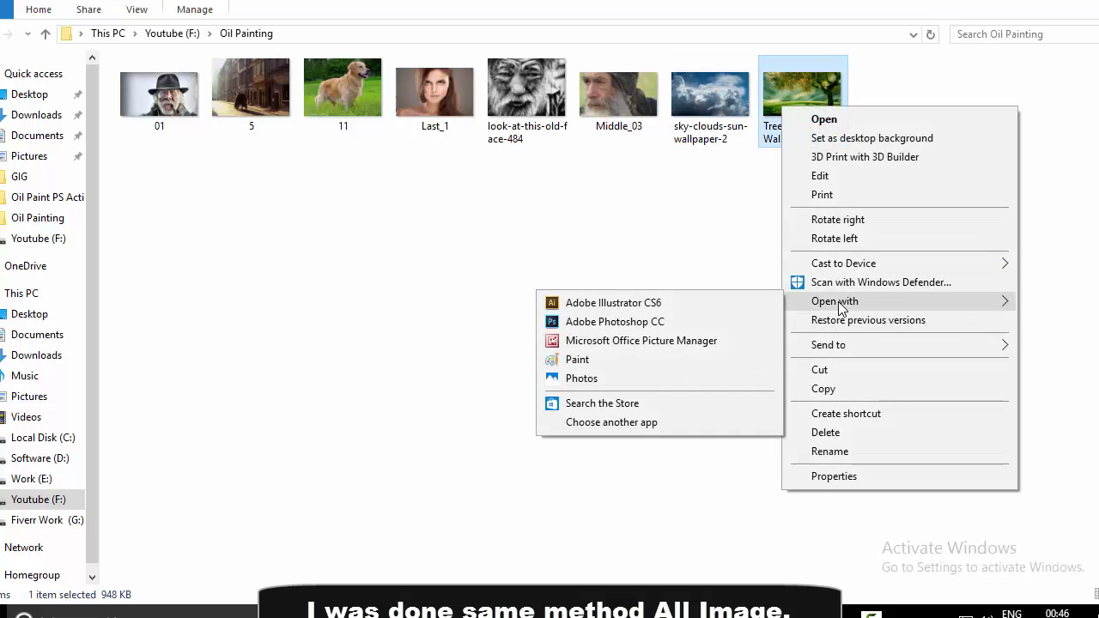
click(652, 321)
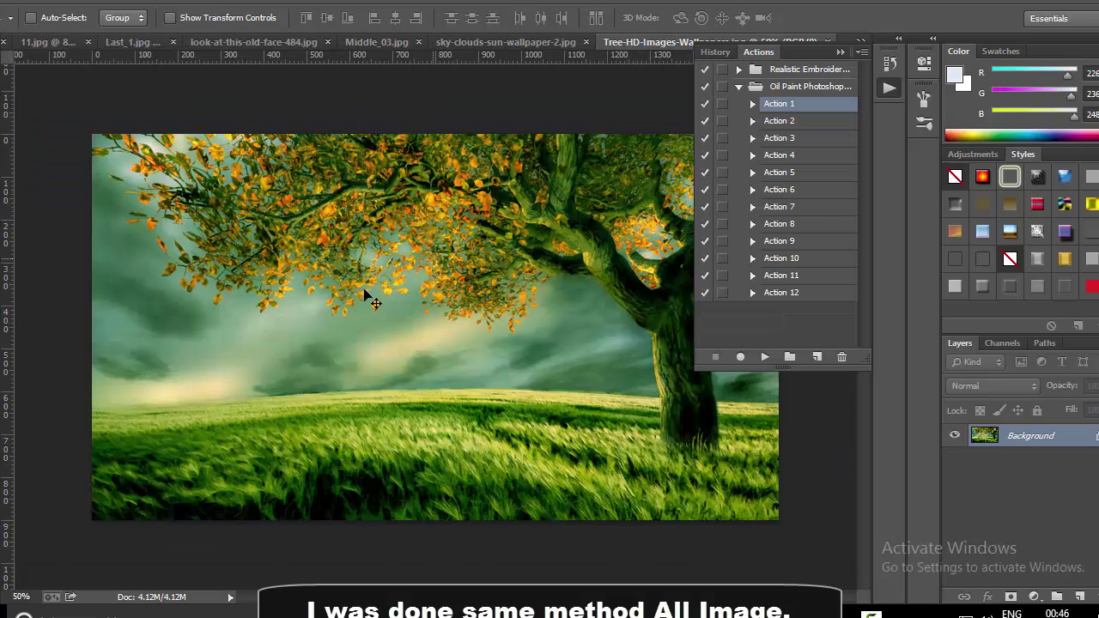
Step: Apply Oil Paint Action 5 to the tree photo and zoom to 100%
click(787, 173)
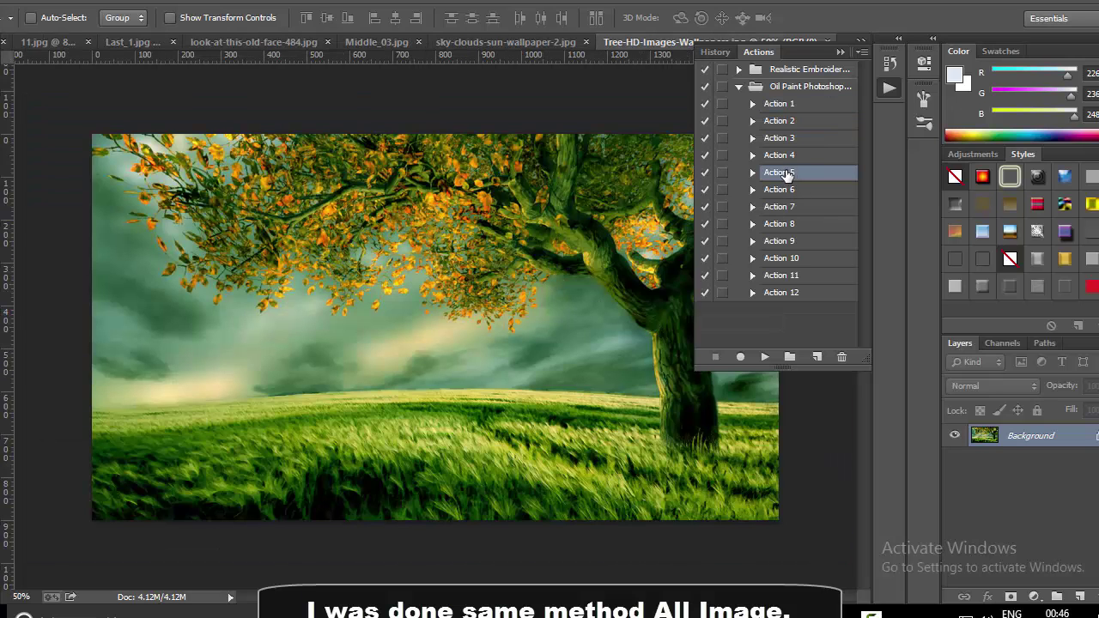
click(765, 358)
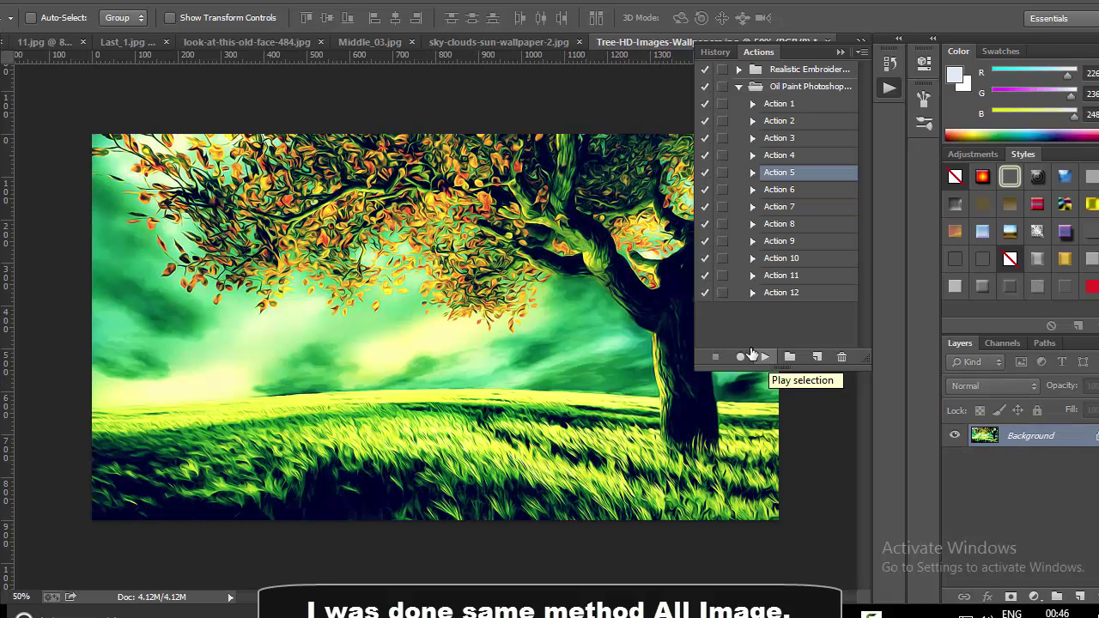
key(ctrl+plus)
key(ctrl+plus)
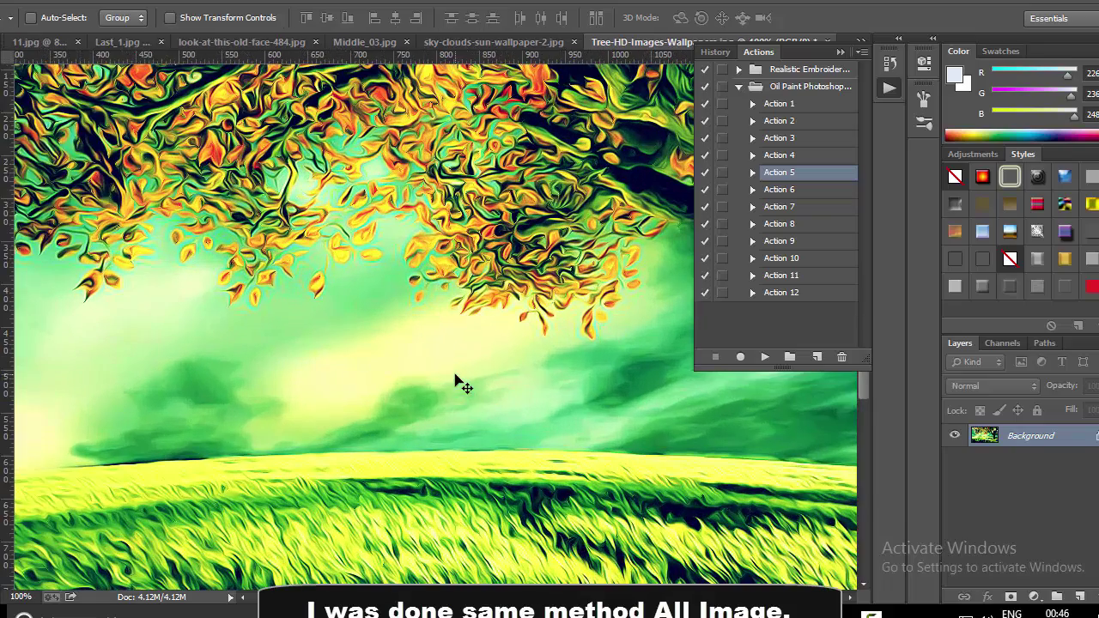
drag(545, 387, 375, 343)
Step: Pan across the tree's brushwork, fit it to the window, and float the Actions panel
scroll(375, 342, right, 3)
scroll(417, 350, right, 1)
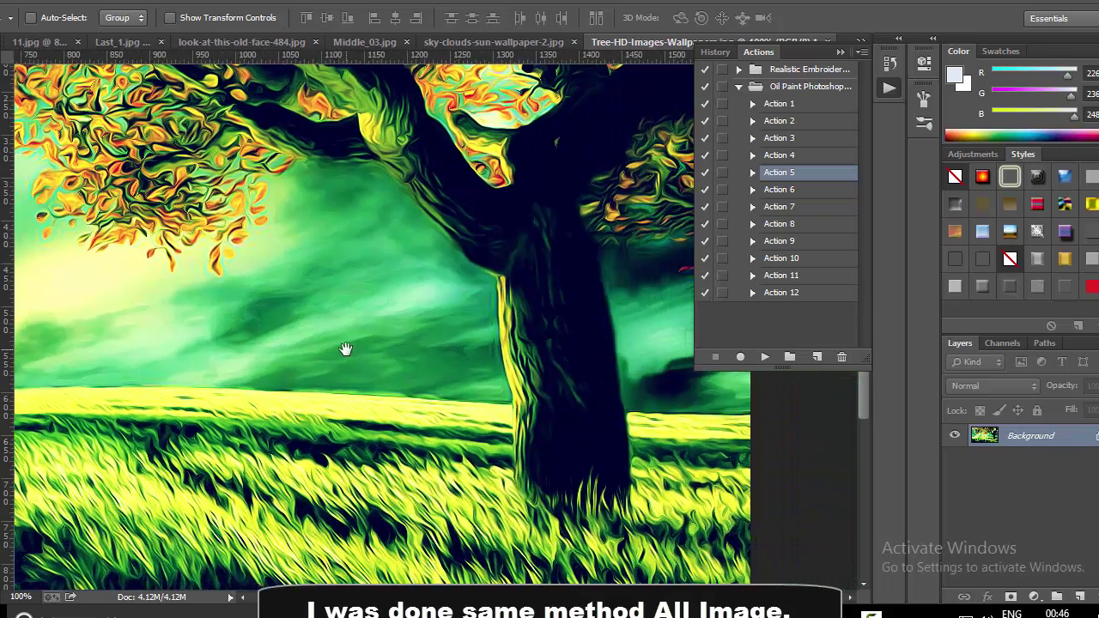
scroll(346, 350, left, 5)
scroll(351, 346, left, 2)
scroll(456, 352, left, 1)
scroll(456, 351, left, 2)
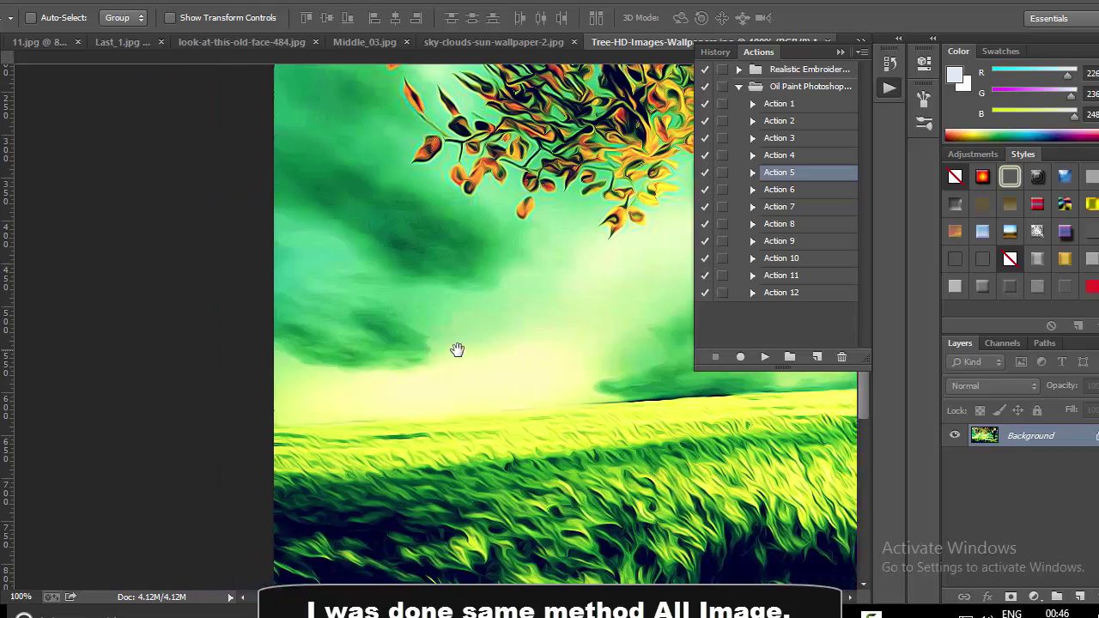
scroll(351, 380, right, 3)
scroll(351, 381, up, 1)
scroll(349, 381, up, 1)
scroll(349, 381, down, 1)
key(ctrl+r)
key(ctrl+0)
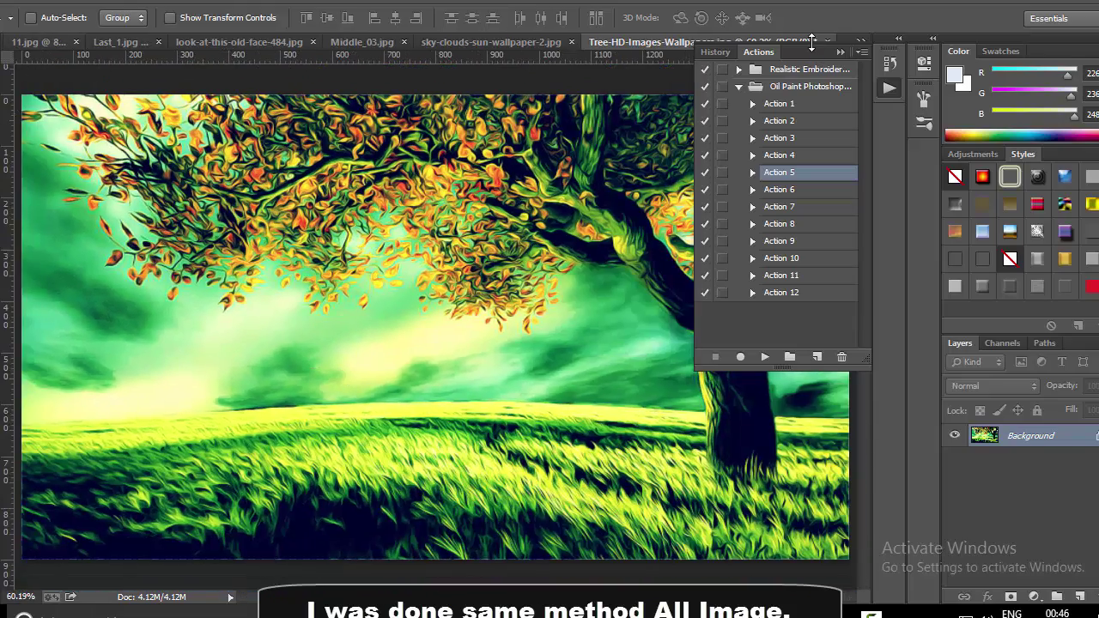
drag(816, 52, 808, 101)
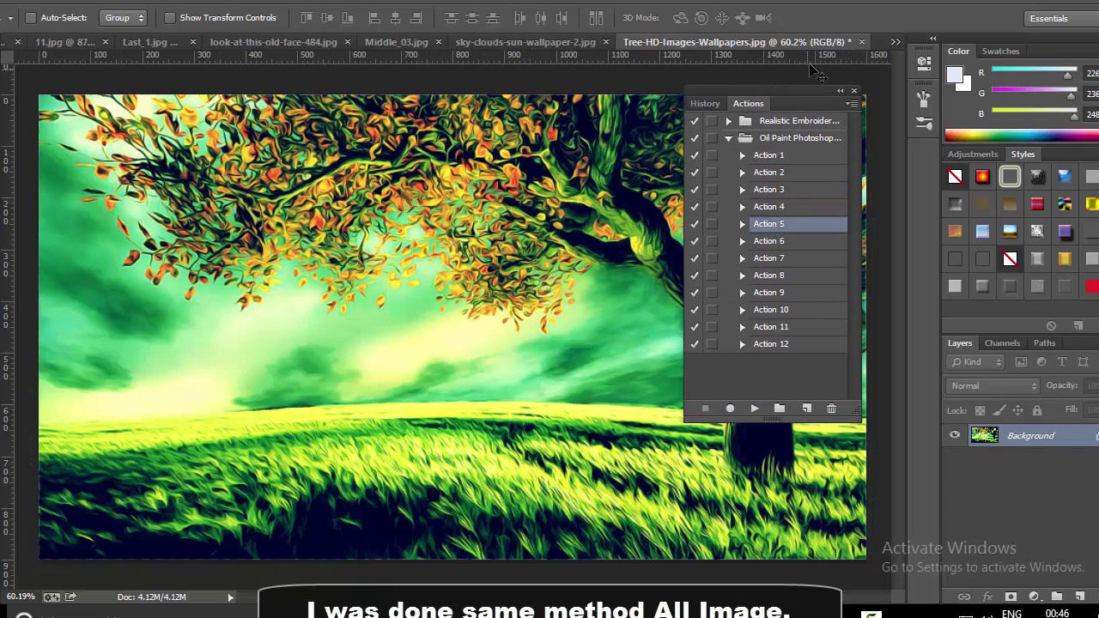
Step: Look over the painted 11.jpg and 5.jpg, then switch to 01.jpg
click(73, 43)
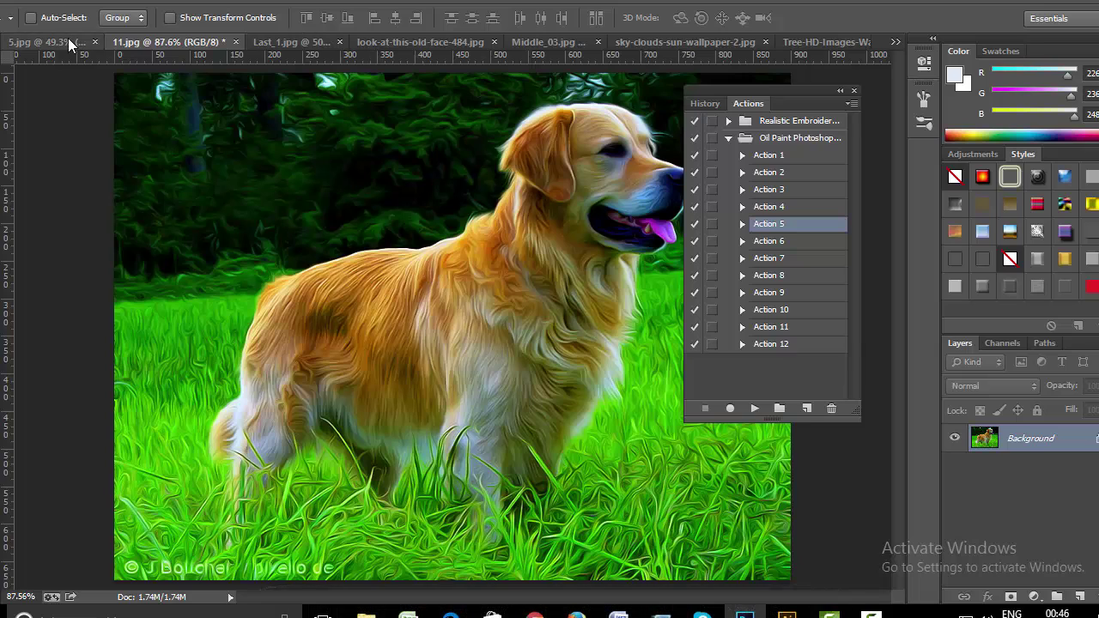
click(68, 40)
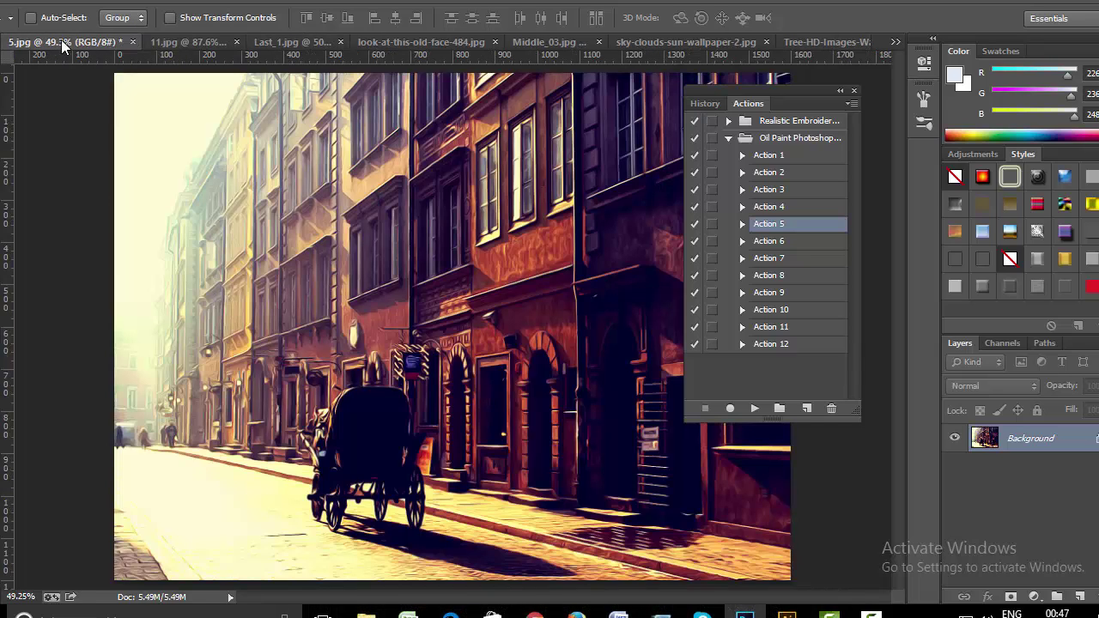
click(893, 43)
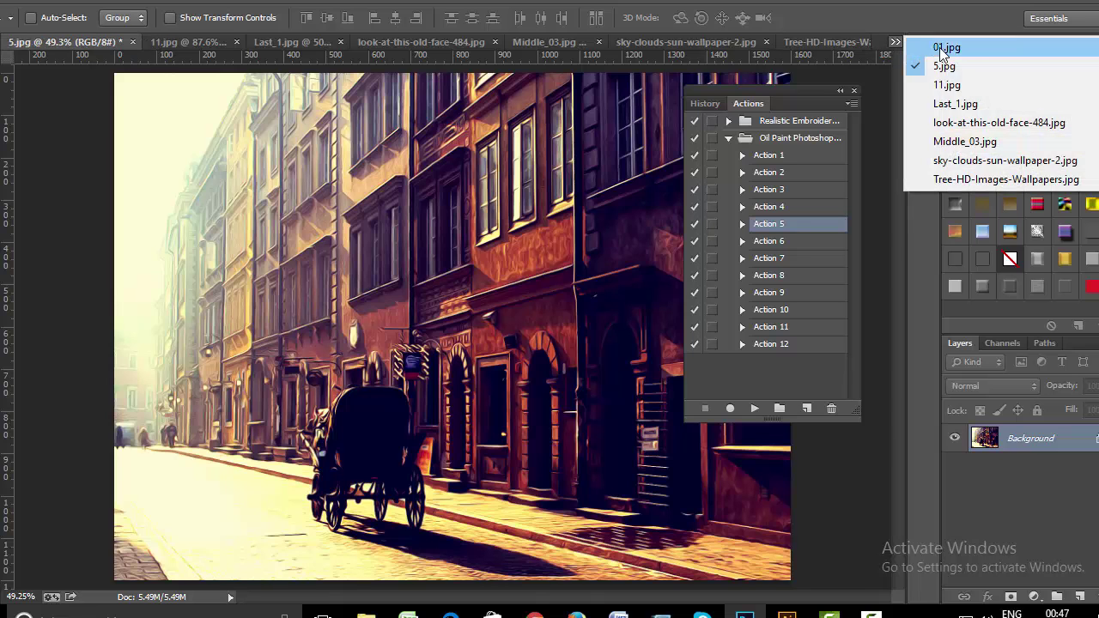
click(945, 43)
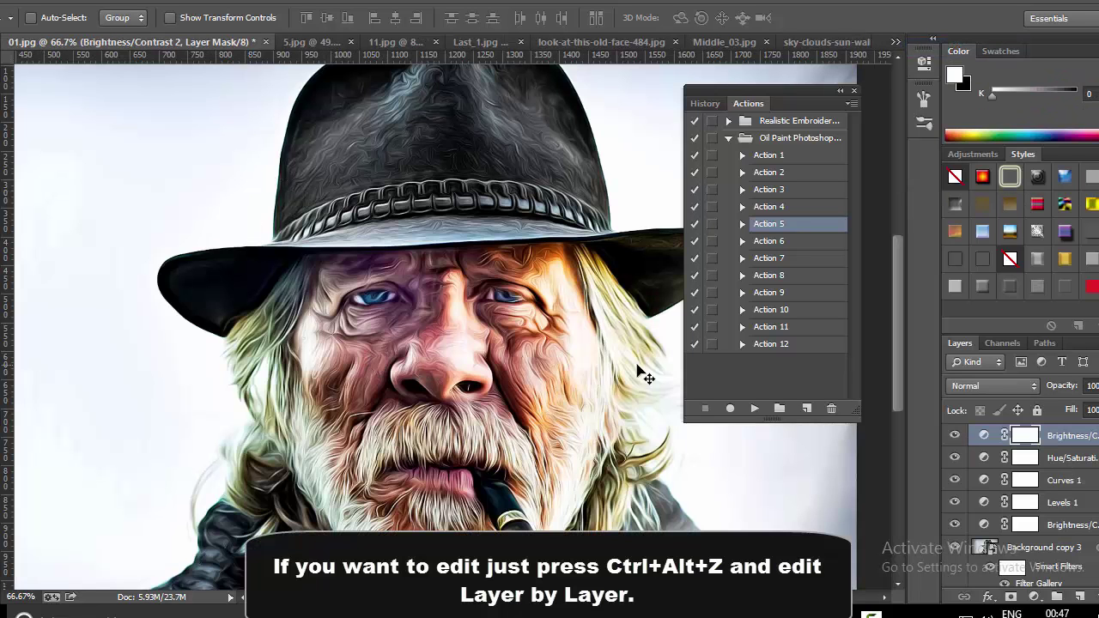
Step: Zoom in on the man's face in 01.jpg and scroll around the portrait
key(ctrl+plus)
key(ctrl+plus)
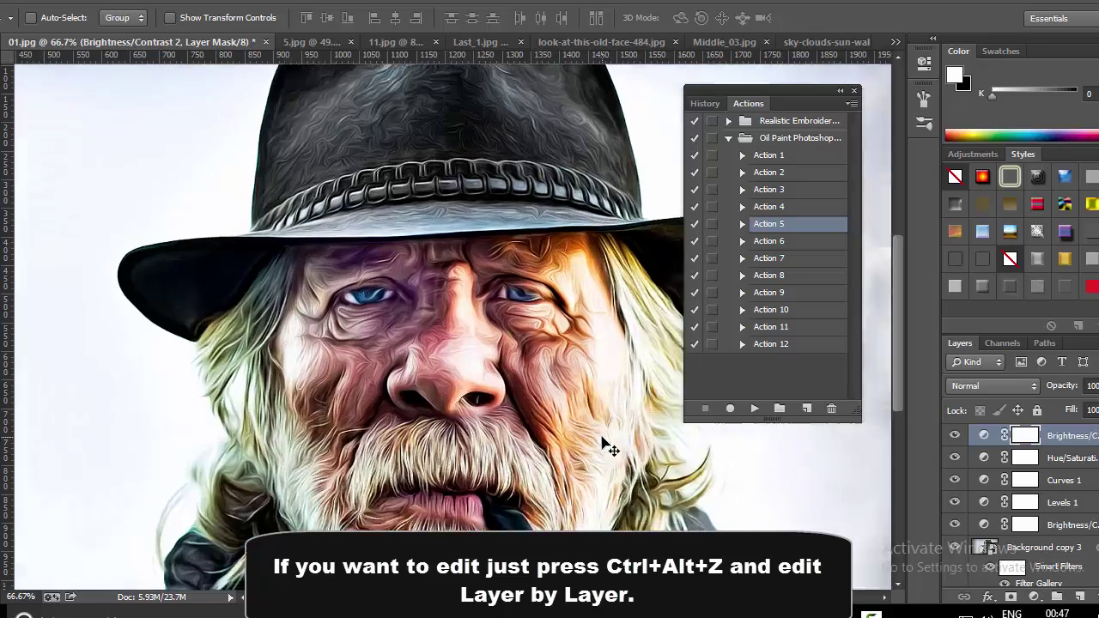
scroll(608, 447, down, 5)
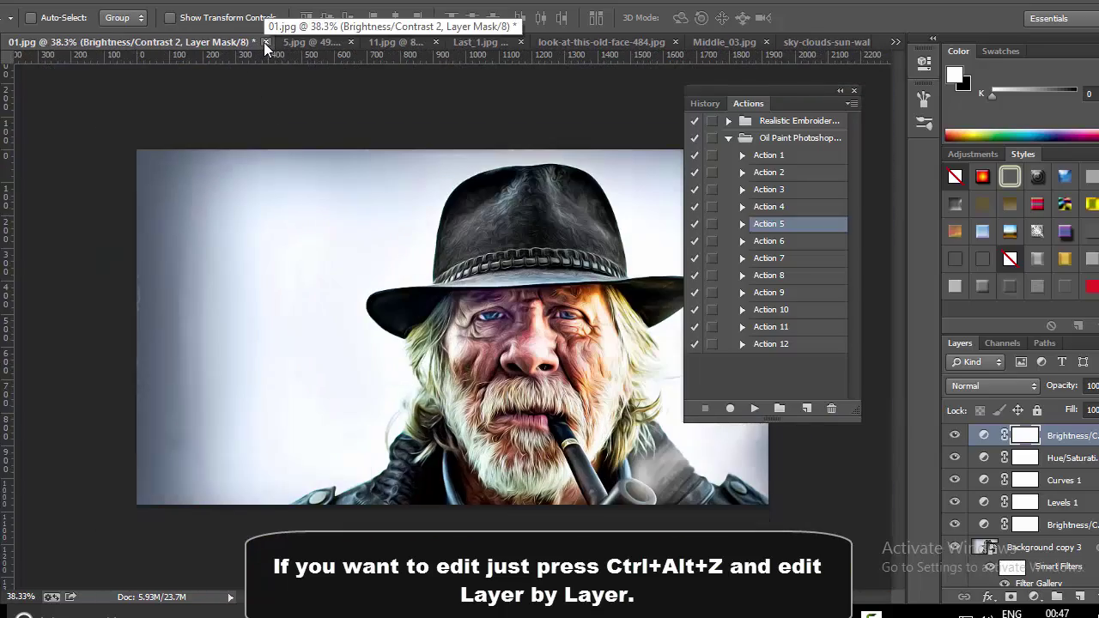
scroll(1084, 505, down, 1)
scroll(1084, 505, down, 2)
scroll(1085, 505, up, 3)
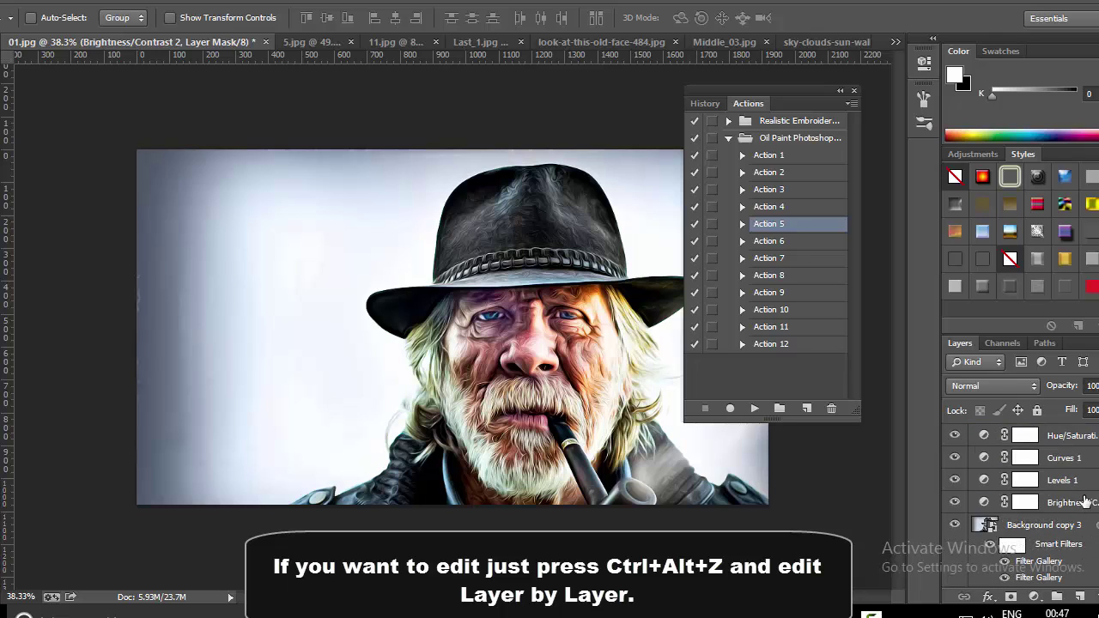
scroll(1077, 481, up, 1)
Step: Change the portrait's brightness and contrast on the top Brightness/Contrast adjustment layer
click(1071, 436)
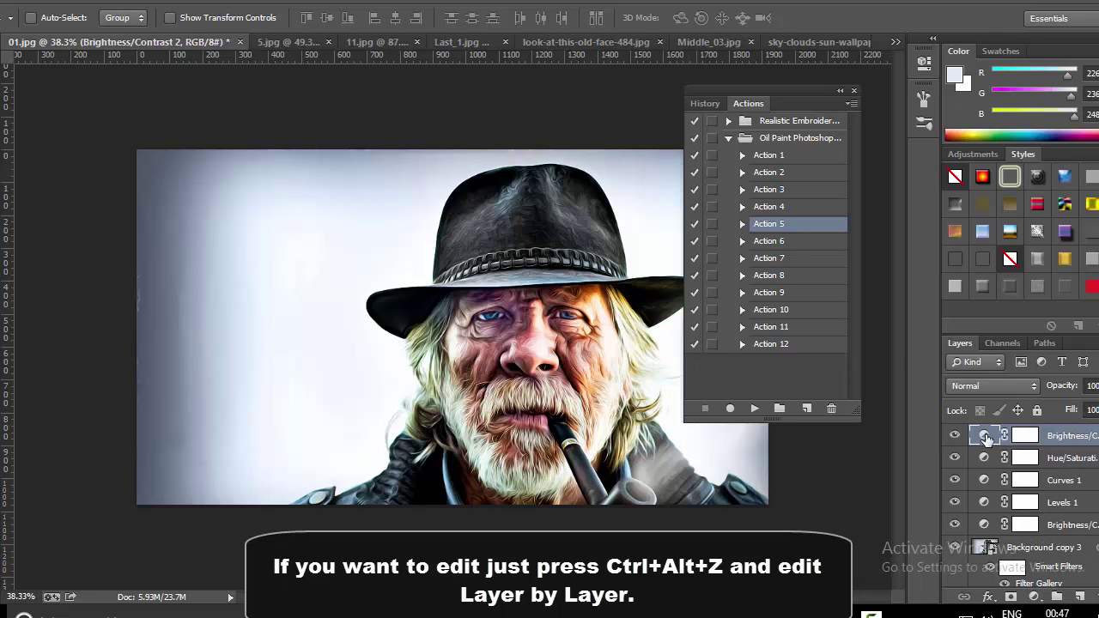
double_click(984, 436)
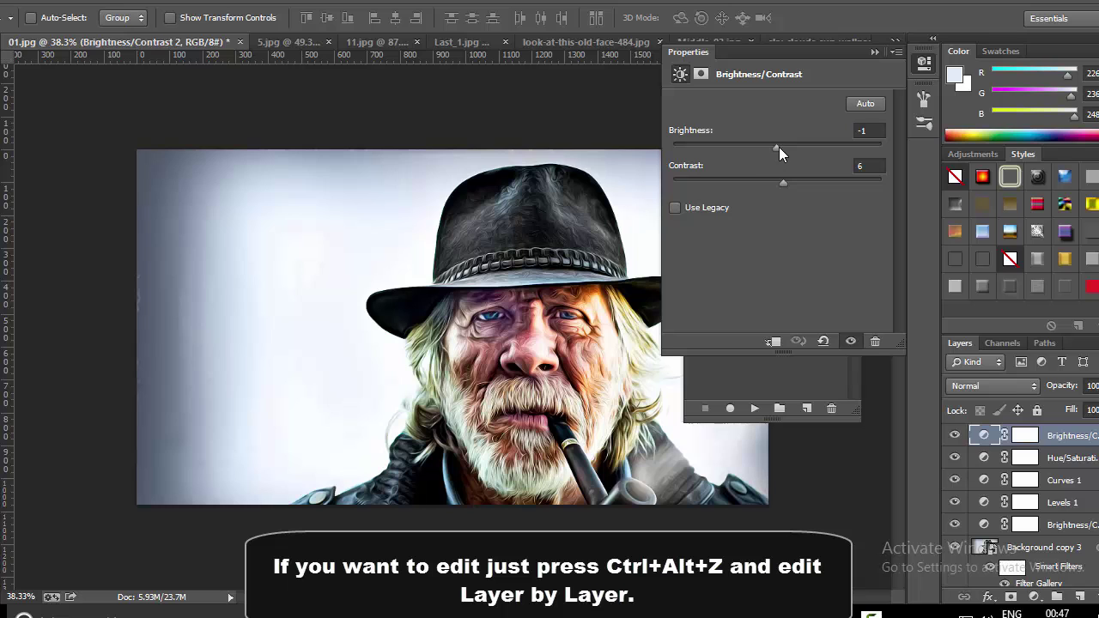
mouse_move(778, 147)
mouse_down()
mouse_move(800, 146)
mouse_move(752, 152)
mouse_move(767, 152)
mouse_move(778, 184)
mouse_move(803, 183)
mouse_move(752, 184)
mouse_move(803, 190)
mouse_up()
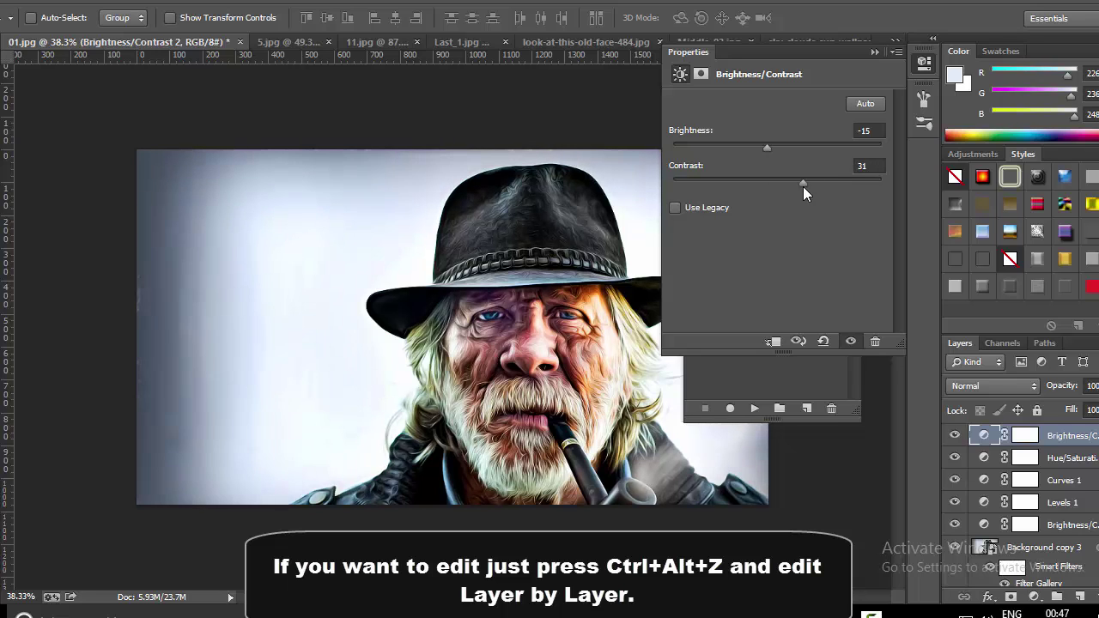
click(872, 51)
Step: Shift Hue/Saturation hue to -20, raise the Curves 1 RGB curve, and change Levels 1 midtone gamma
double_click(984, 459)
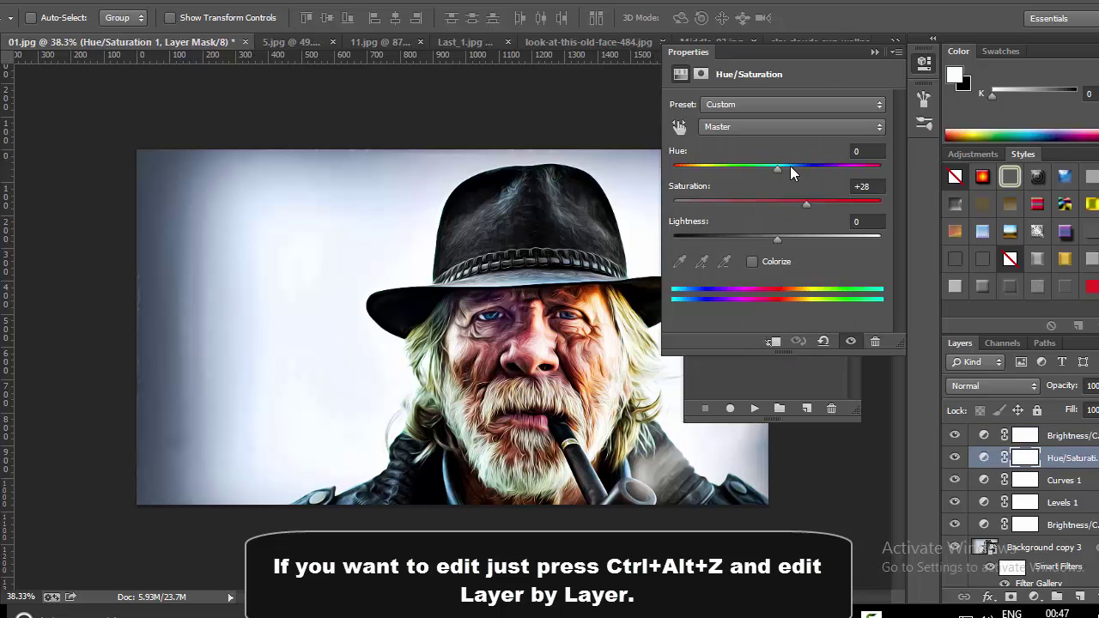
mouse_move(777, 169)
mouse_down()
mouse_move(790, 170)
mouse_move(757, 174)
mouse_up()
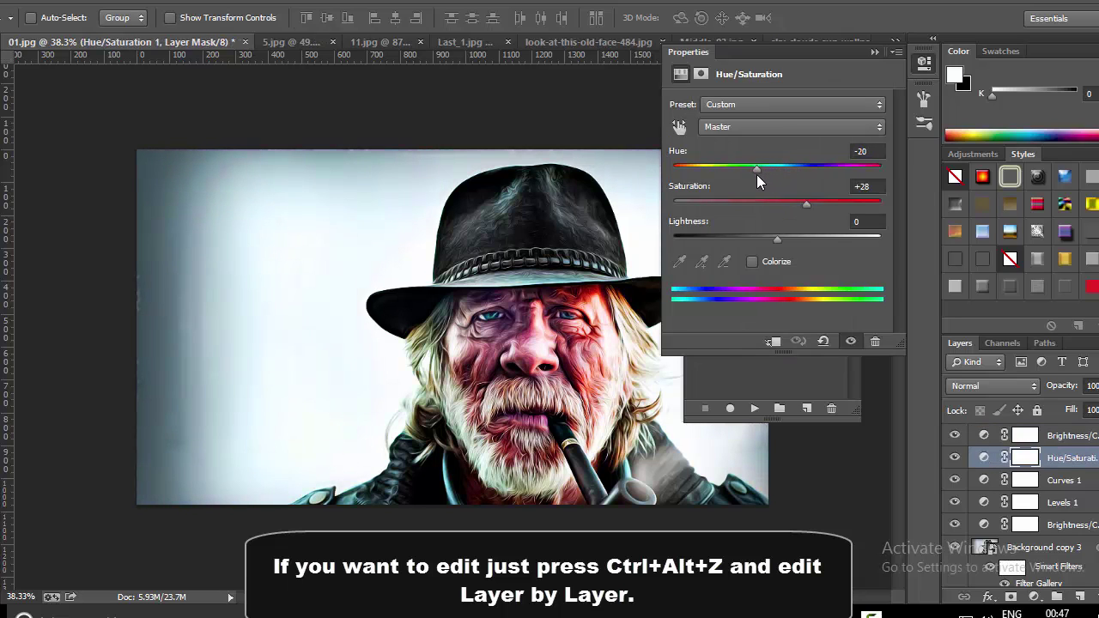
click(985, 481)
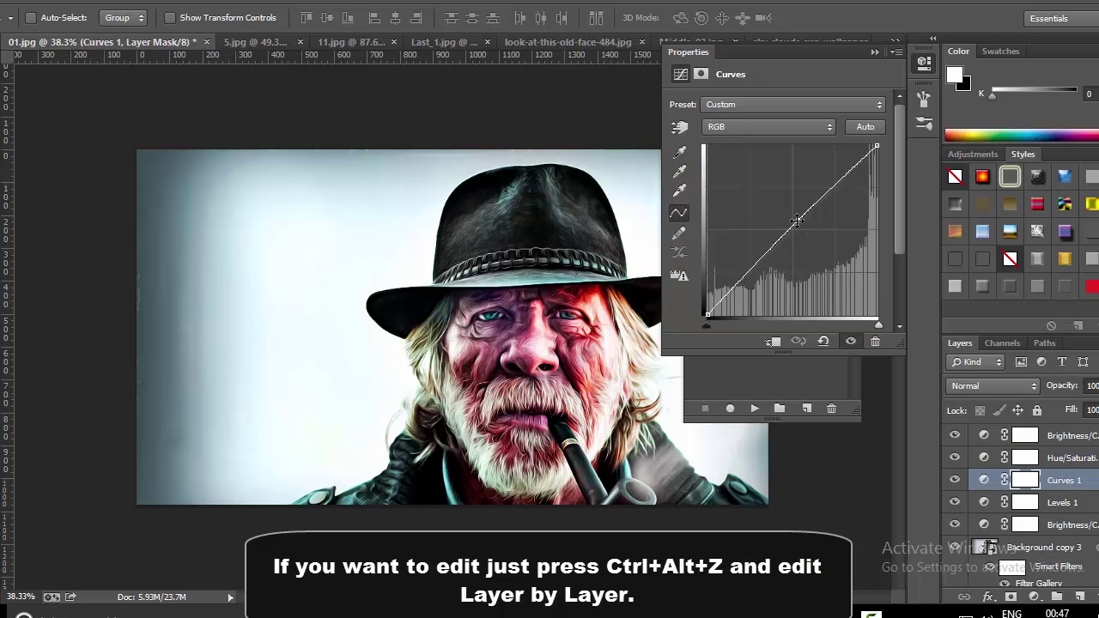
drag(797, 220, 788, 214)
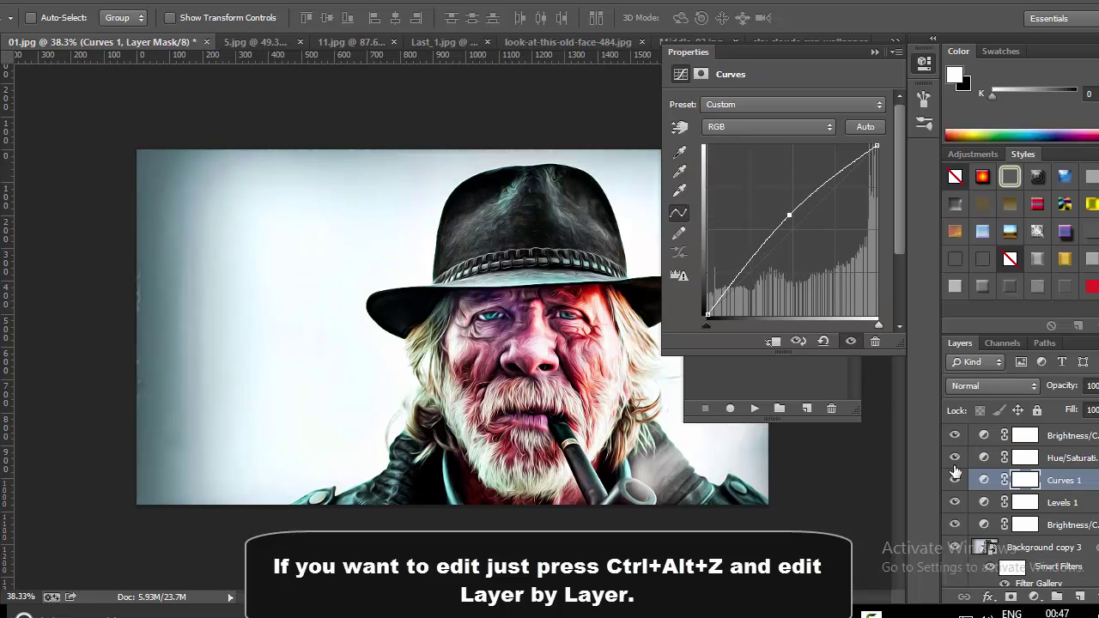
click(994, 503)
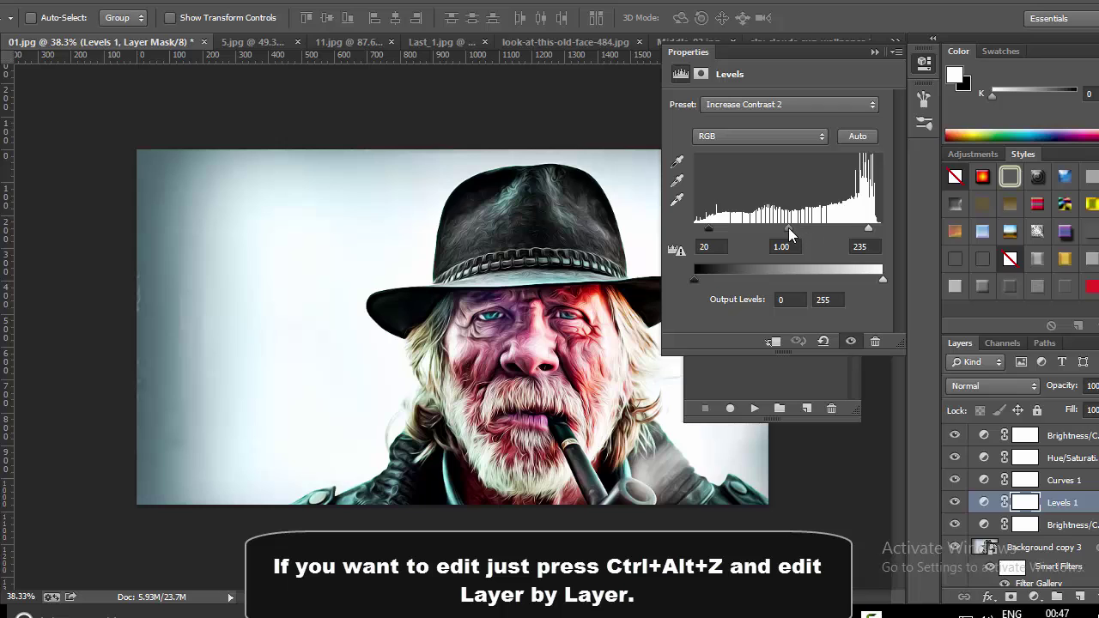
drag(790, 234, 782, 231)
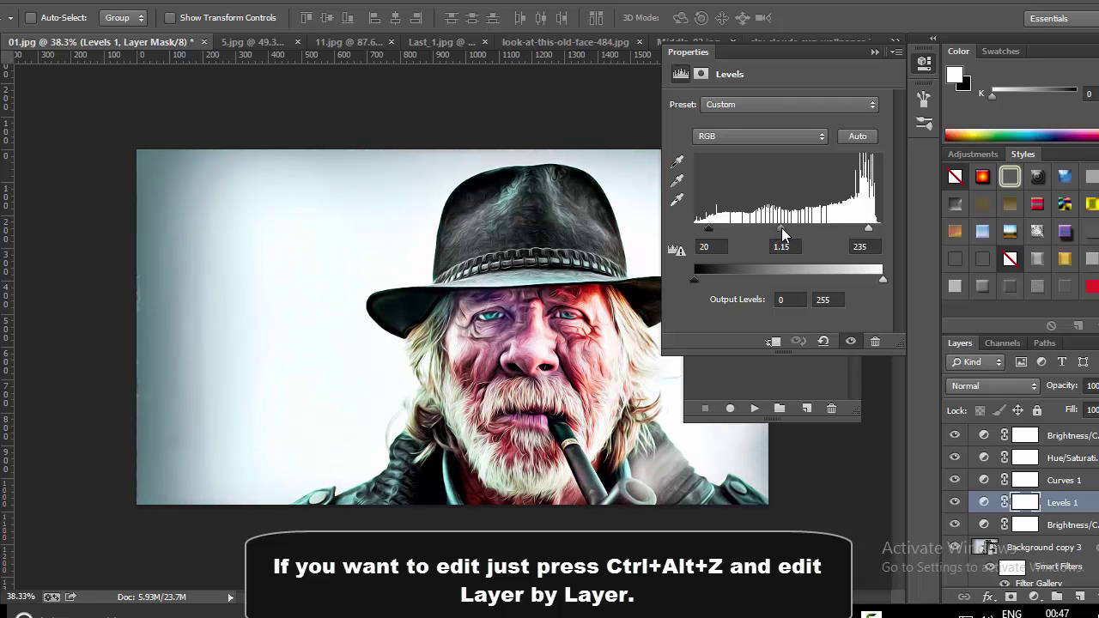
Step: Nudge the lower Brightness/Contrast layer and toggle Background copy 3's visibility to compare
click(985, 526)
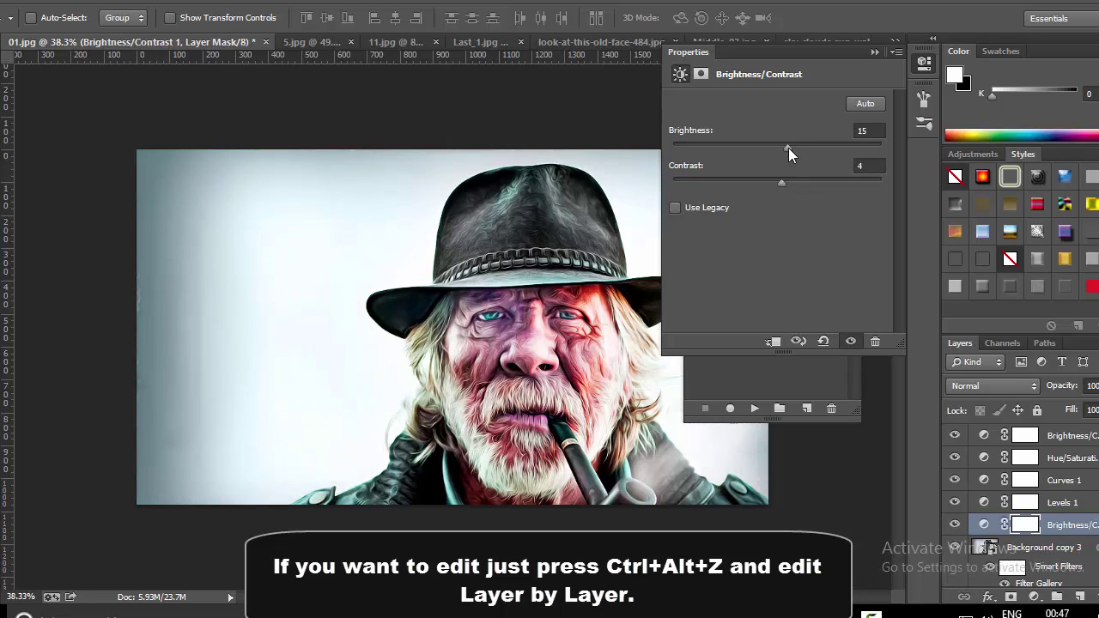
drag(789, 148, 792, 148)
scroll(1002, 488, down, 2)
scroll(1003, 487, down, 2)
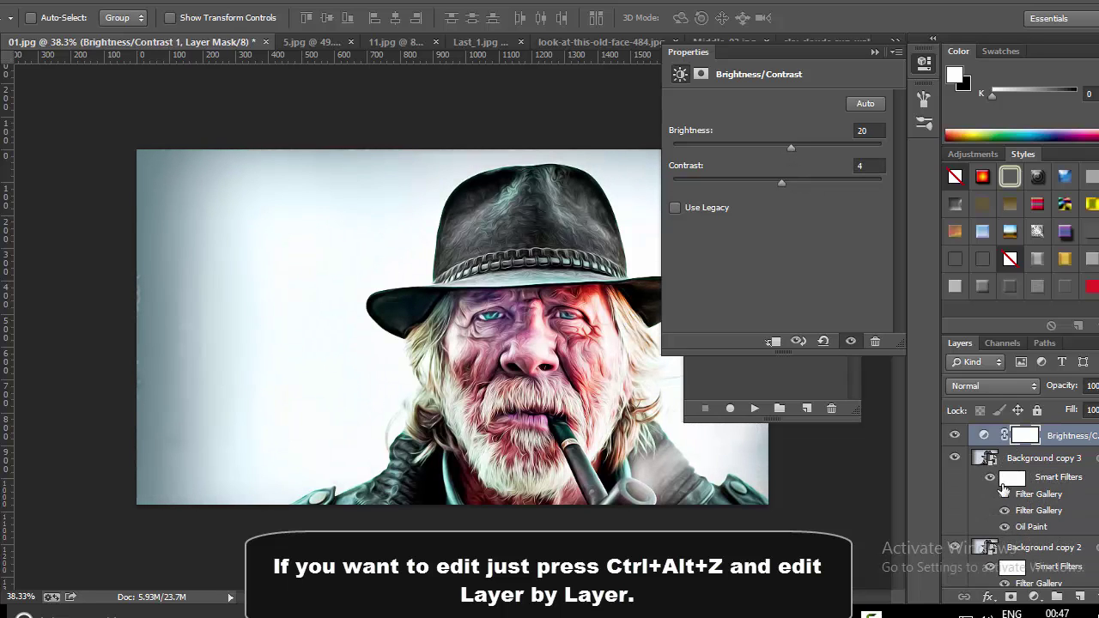
click(954, 458)
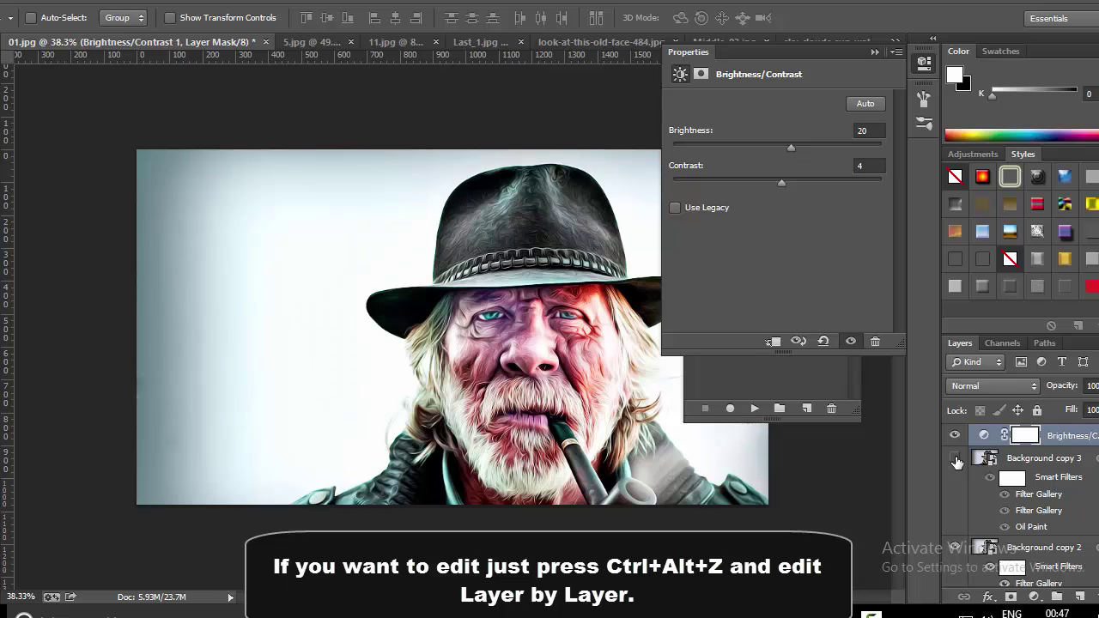
click(955, 458)
click(955, 458)
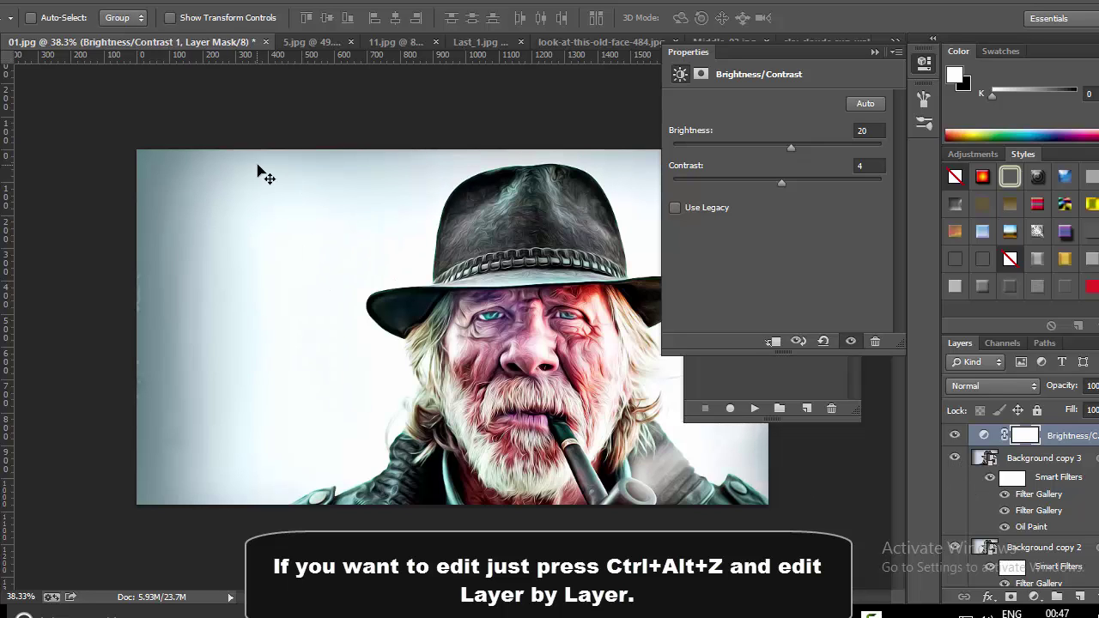
Step: Close 01.jpg without saving its changes
click(875, 53)
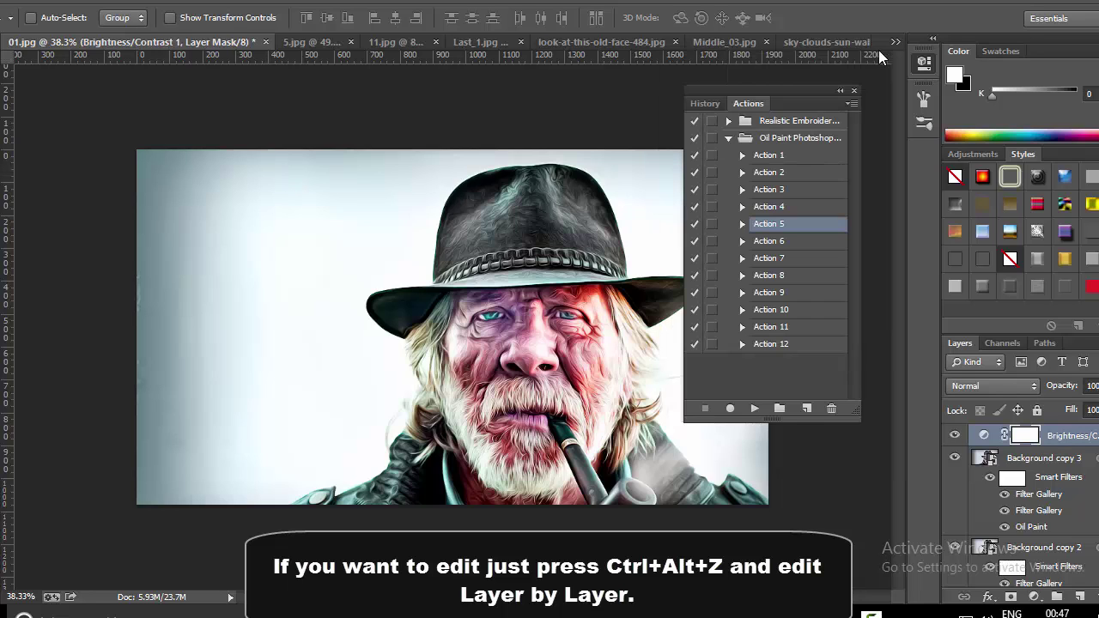
drag(825, 87, 835, 79)
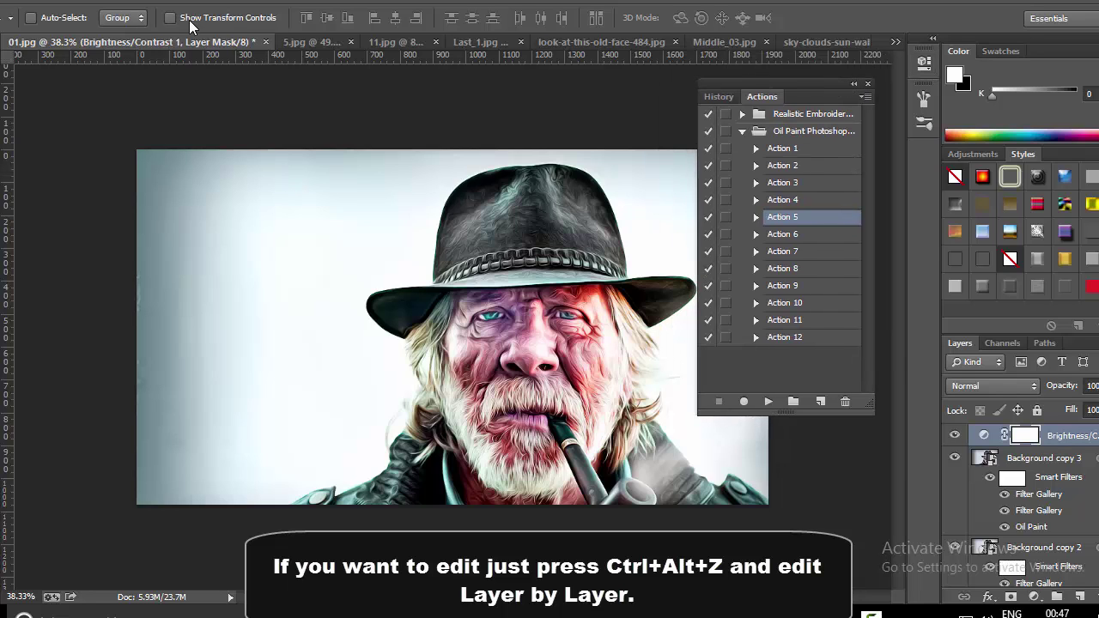
click(267, 41)
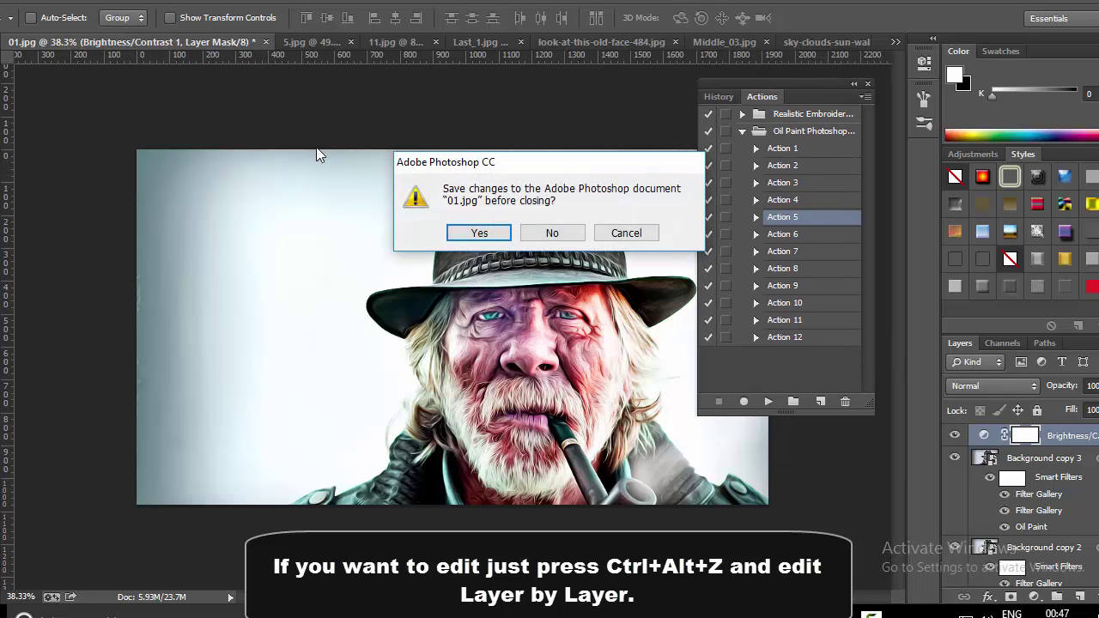
click(555, 235)
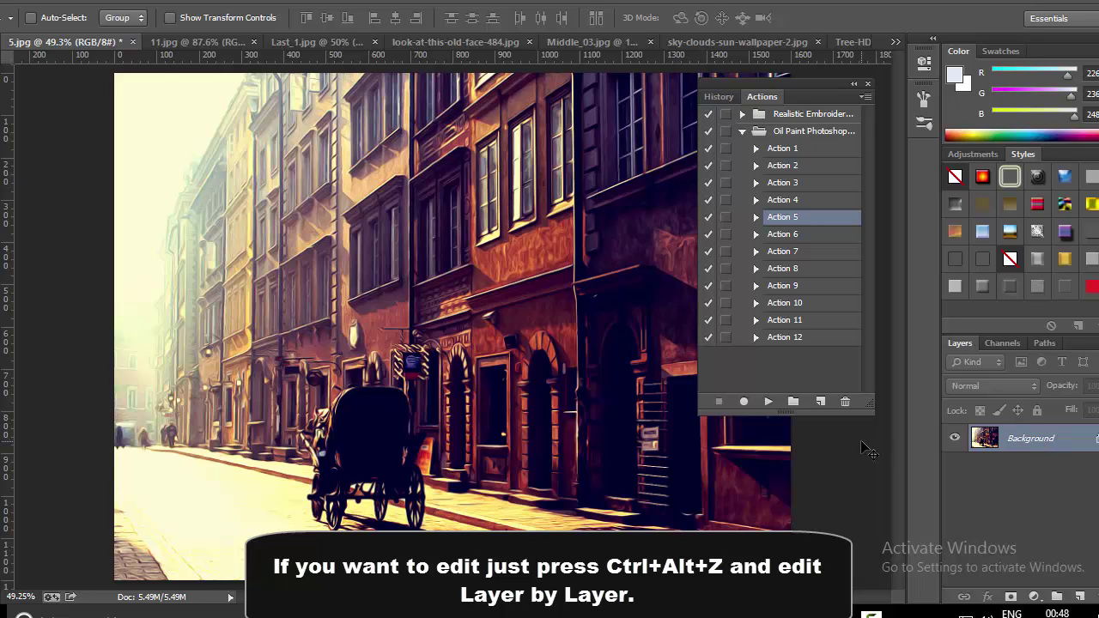
Step: Step back through 5.jpg's history with Ctrl+Alt+Z to review its layers, then close it without saving
key(ctrl+alt+z)
key(ctrl+alt+z)
key(ctrl+alt+z)
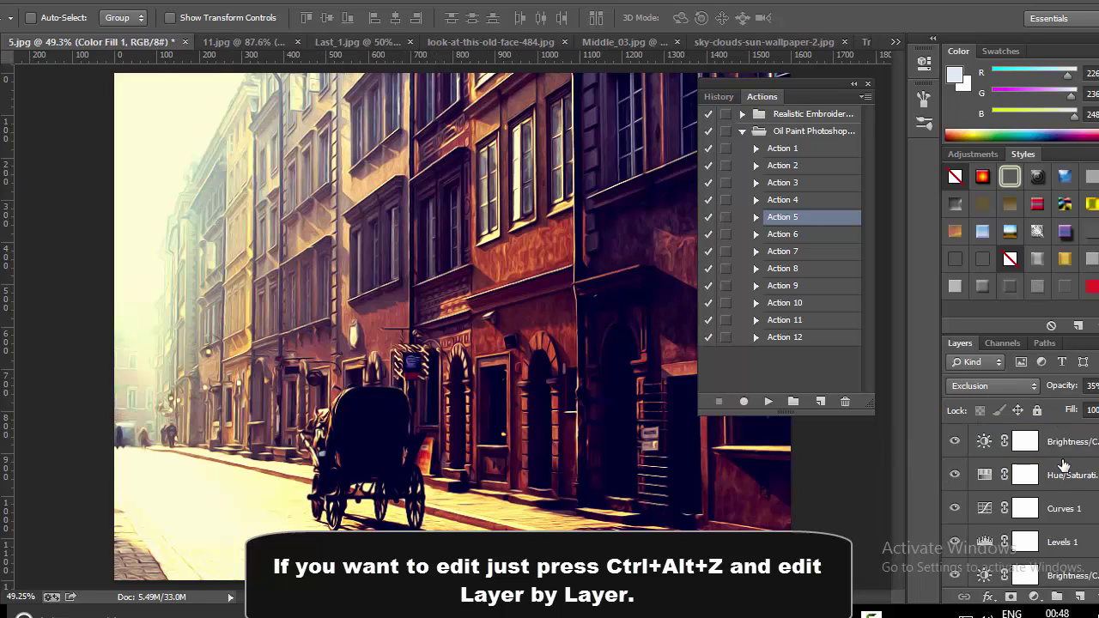
key(ctrl+alt+z)
key(ctrl+alt+z)
scroll(1061, 478, up, 3)
scroll(1052, 464, up, 3)
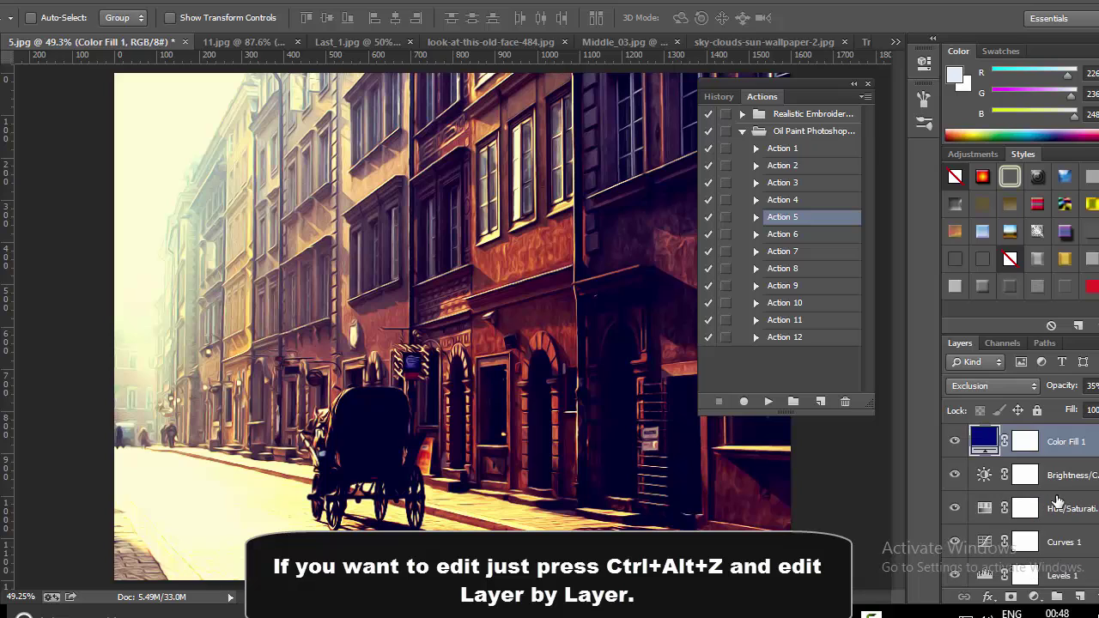
scroll(1041, 451, down, 2)
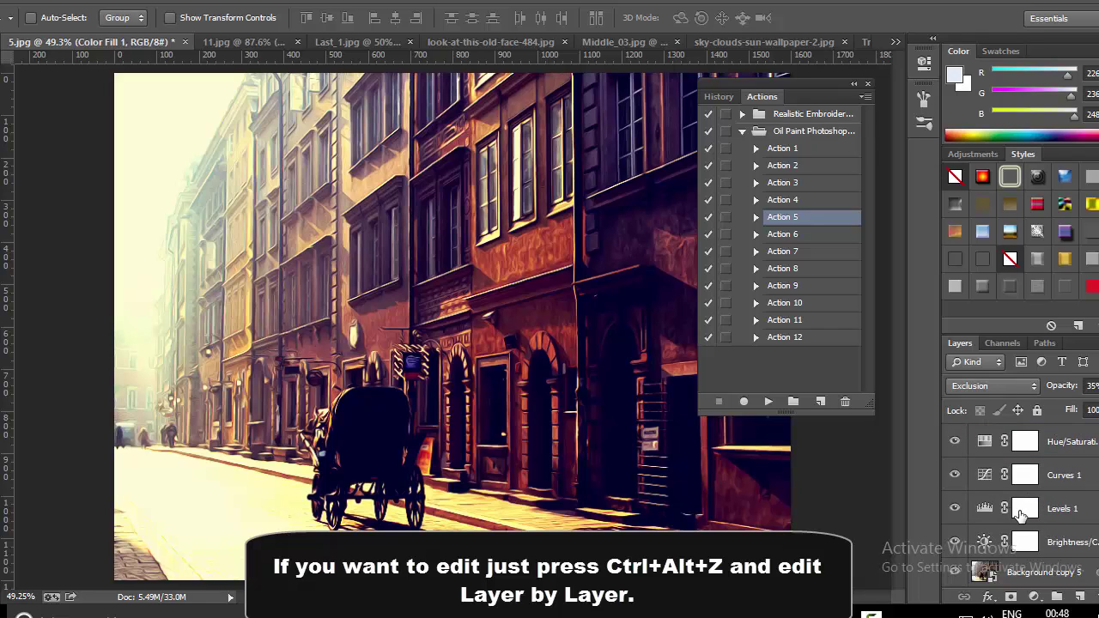
click(185, 42)
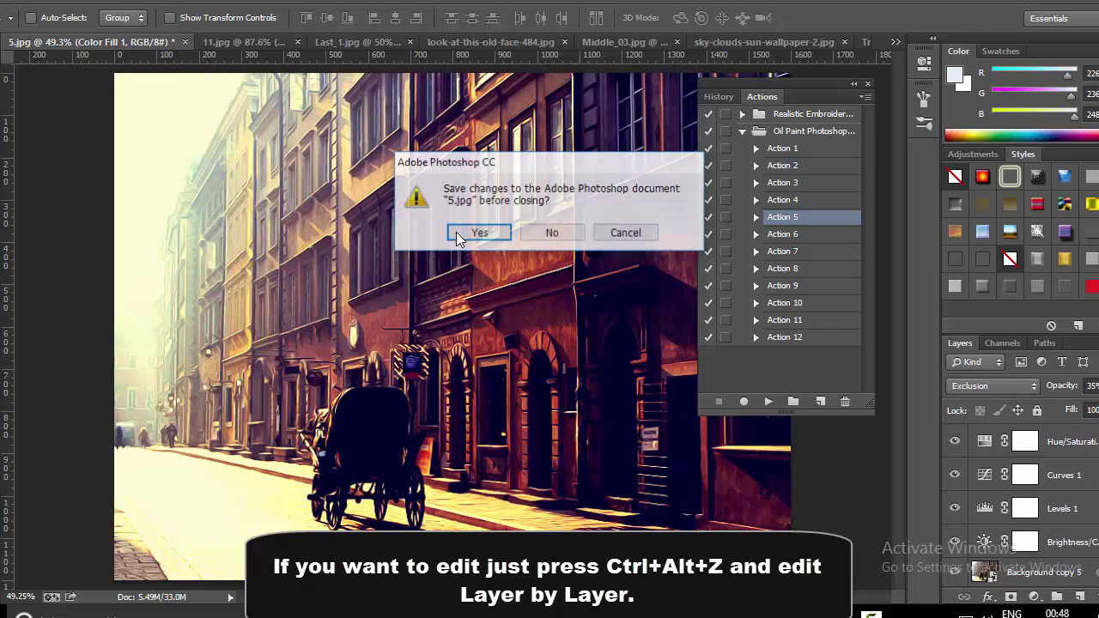
click(541, 234)
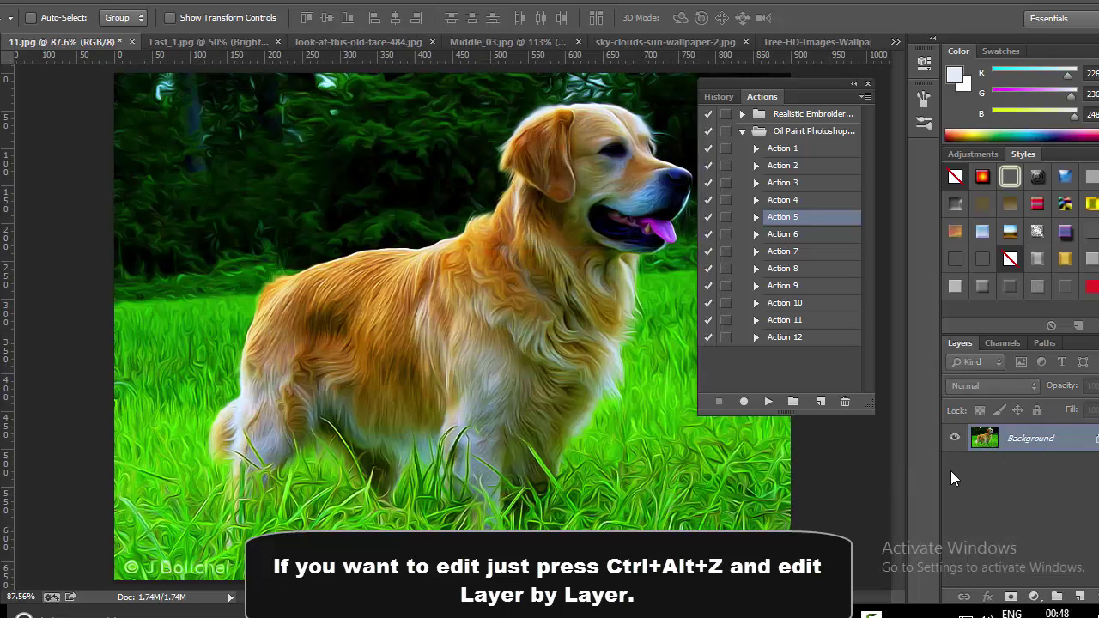
Step: Step back to 11.jpg's Oil Paint layers, then close the dog photo without saving
key(ctrl+alt+z)
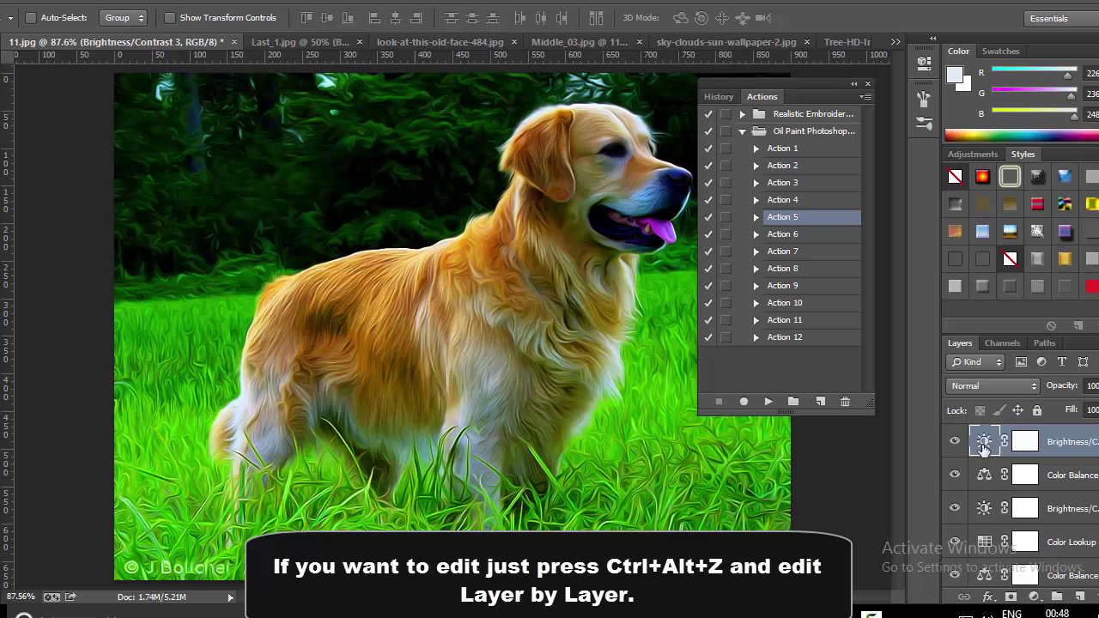
key(ctrl+alt+z)
key(ctrl+alt+z)
key(ctrl+alt+z)
key(ctrl+alt+z)
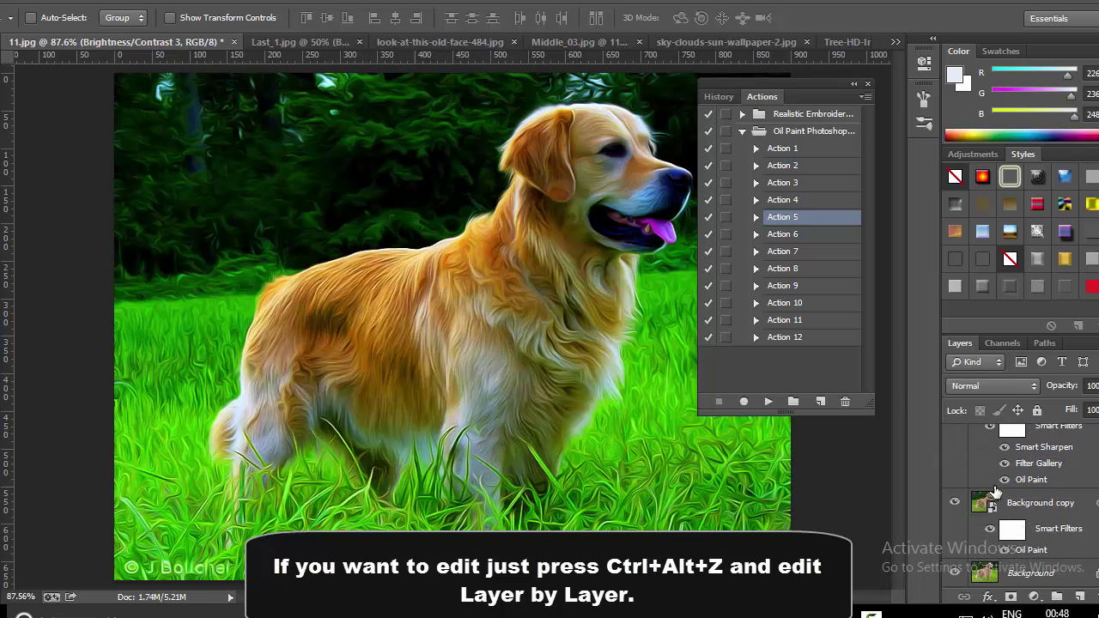
click(234, 41)
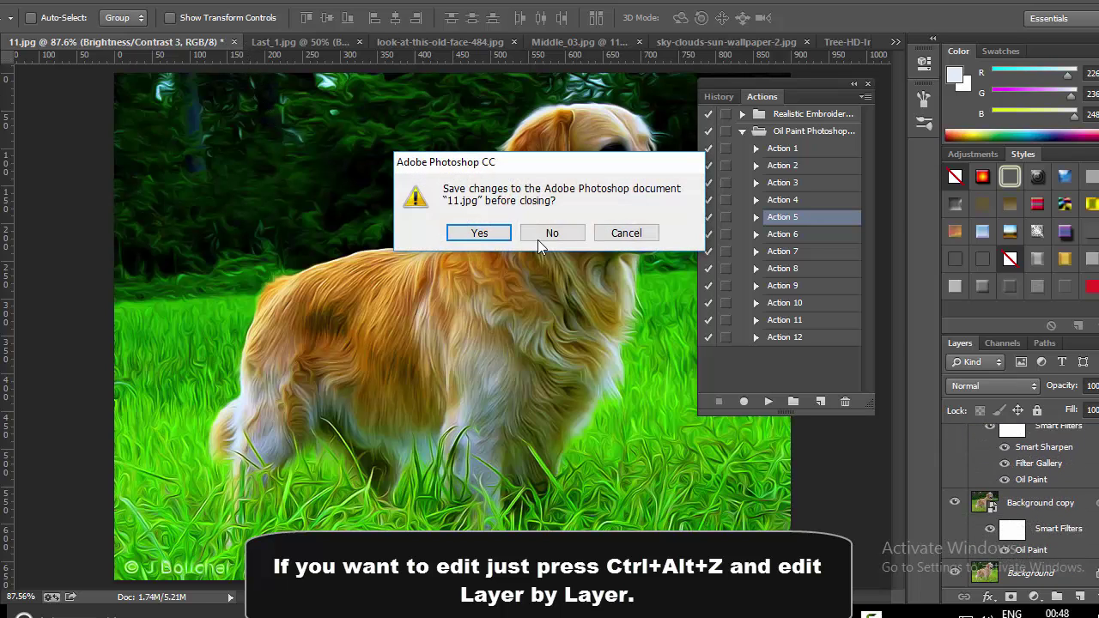
click(545, 234)
key(ctrl+alt+z)
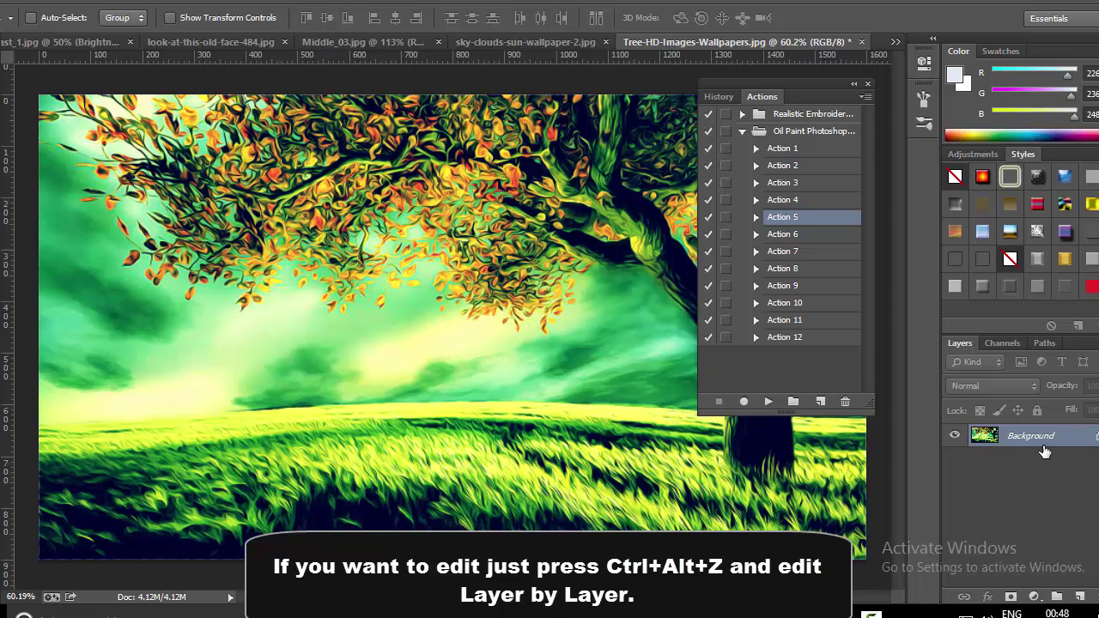
Step: Try a lighter blue and then a violet colour for the tree image's Color Fill 1
key(ctrl+alt+z)
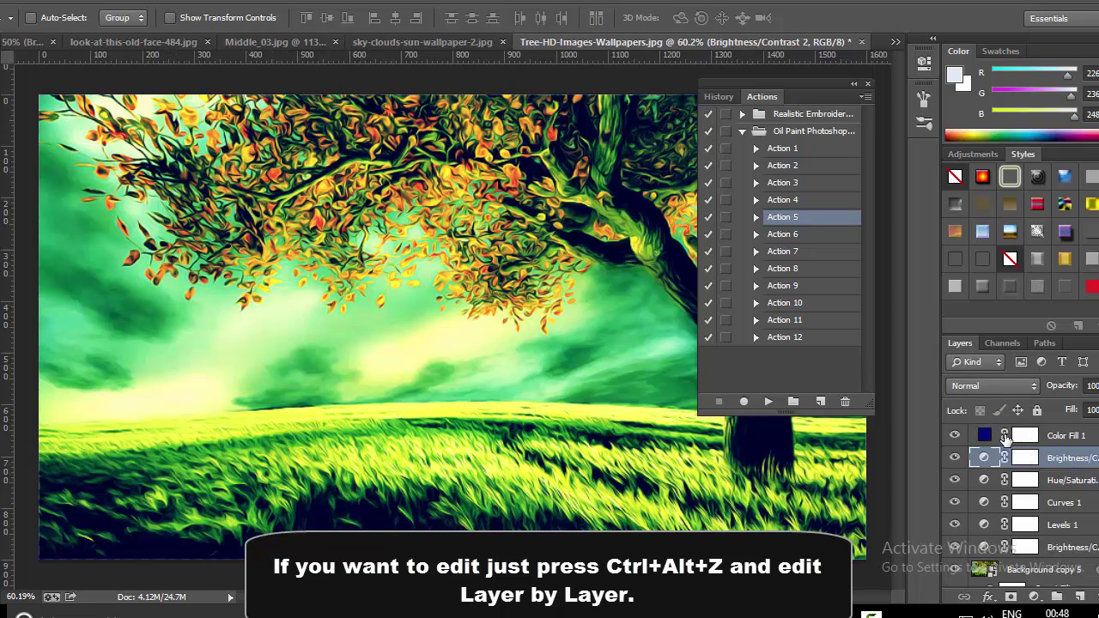
double_click(985, 436)
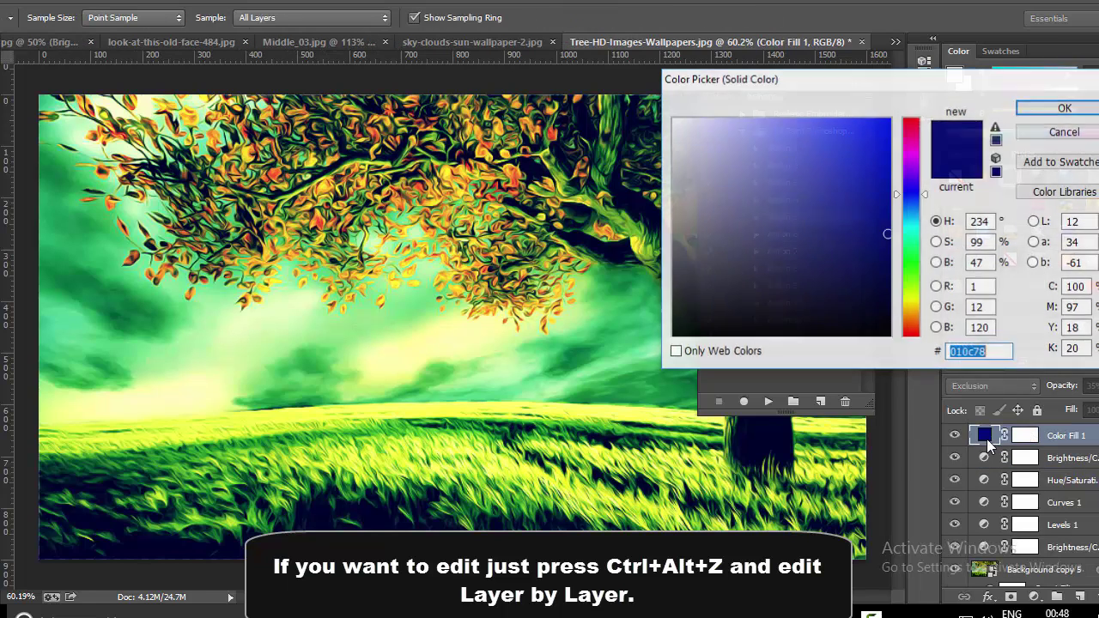
mouse_move(781, 225)
mouse_down()
mouse_move(949, 224)
mouse_move(888, 300)
mouse_move(699, 197)
mouse_move(728, 253)
mouse_move(844, 158)
mouse_up()
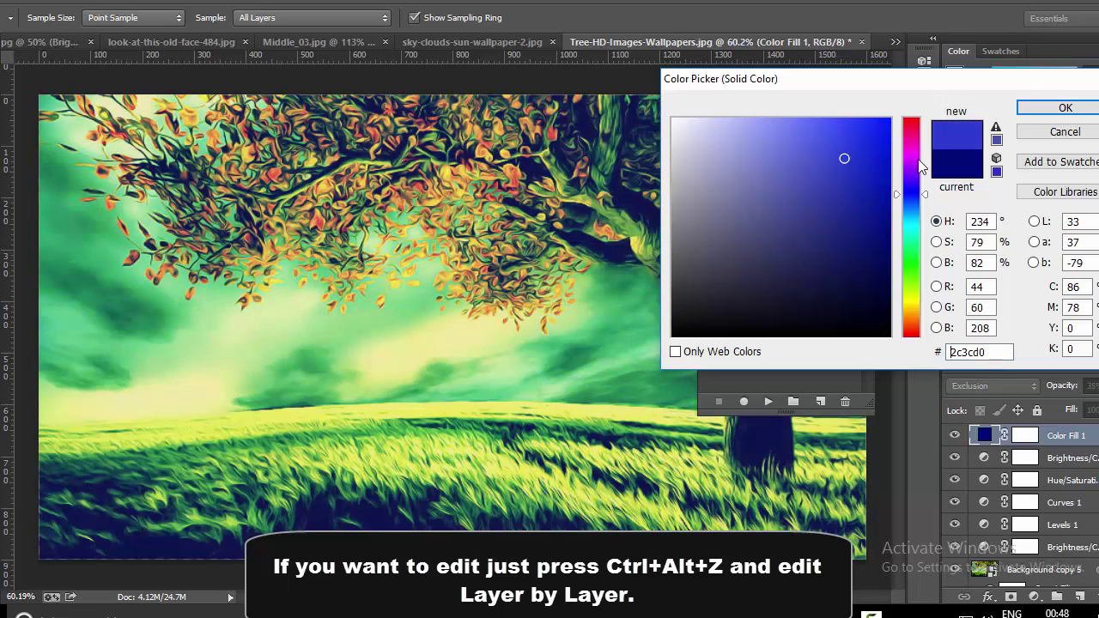
mouse_move(915, 171)
mouse_down()
mouse_move(909, 136)
mouse_move(922, 236)
mouse_up()
Step: Cancel the fill colour change and close the tree wallpaper without saving
click(1065, 131)
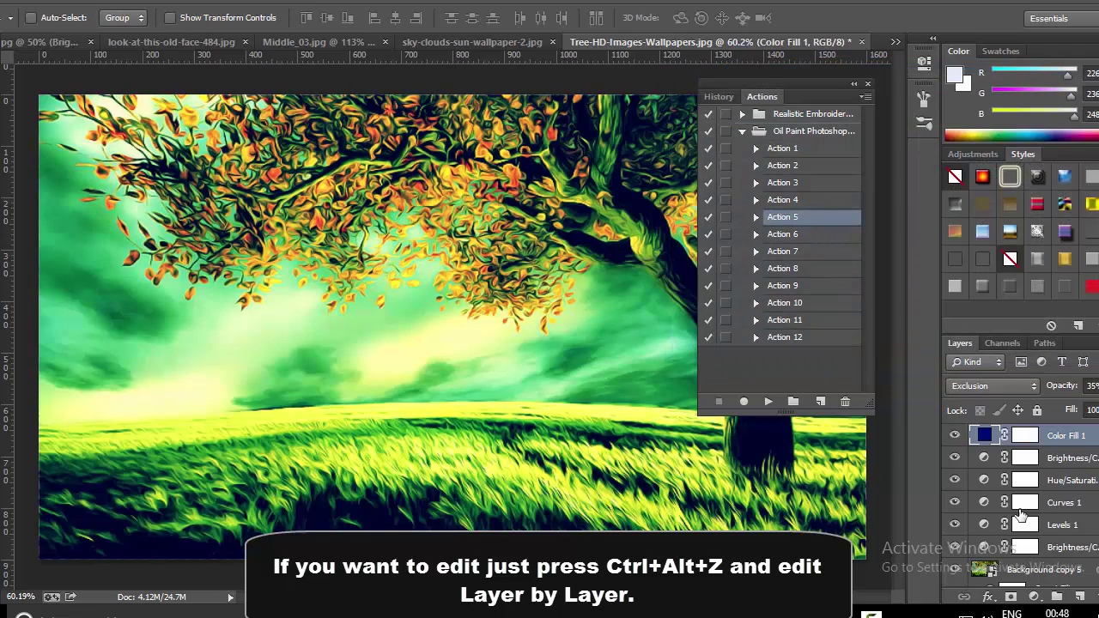
click(862, 42)
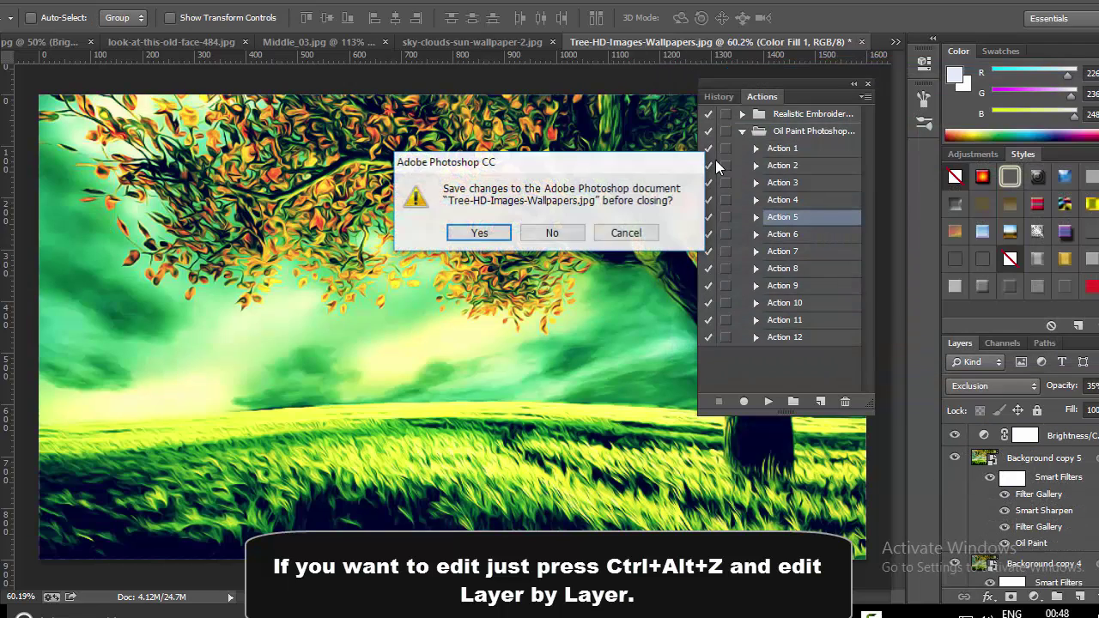
click(551, 233)
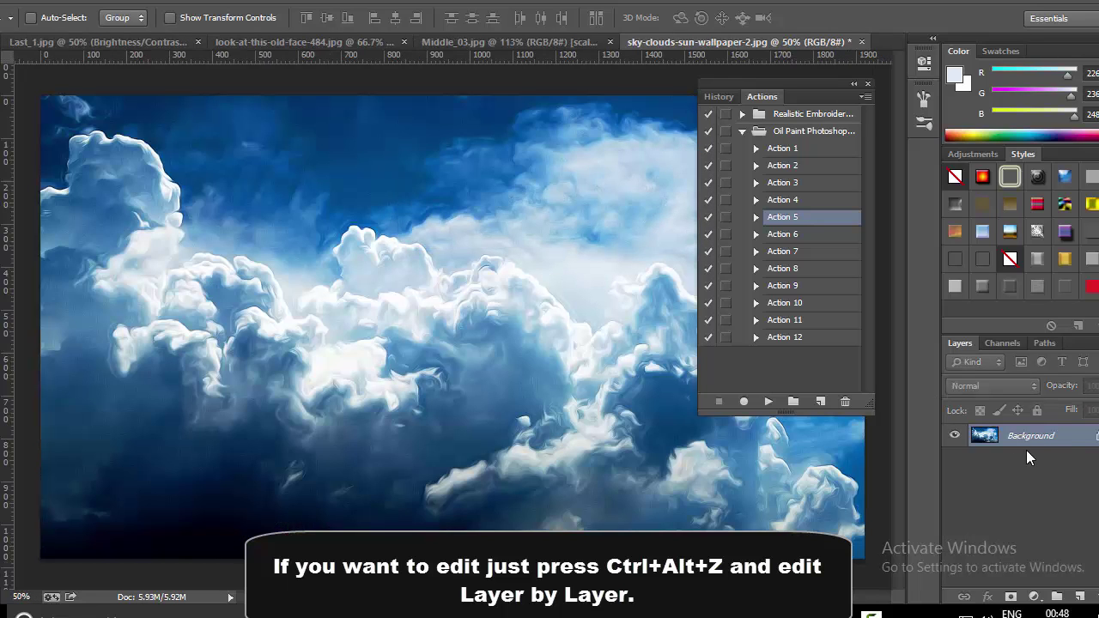
Step: Lower the clouds image's Brightness/Contrast brightness from -4 to -51
key(ctrl+alt+z)
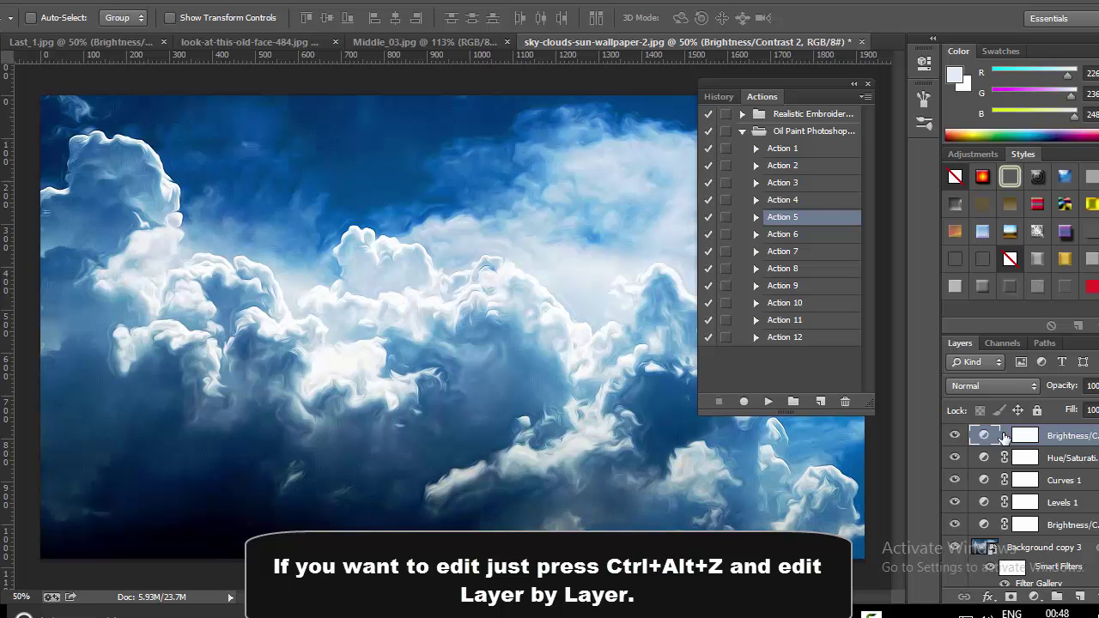
double_click(986, 435)
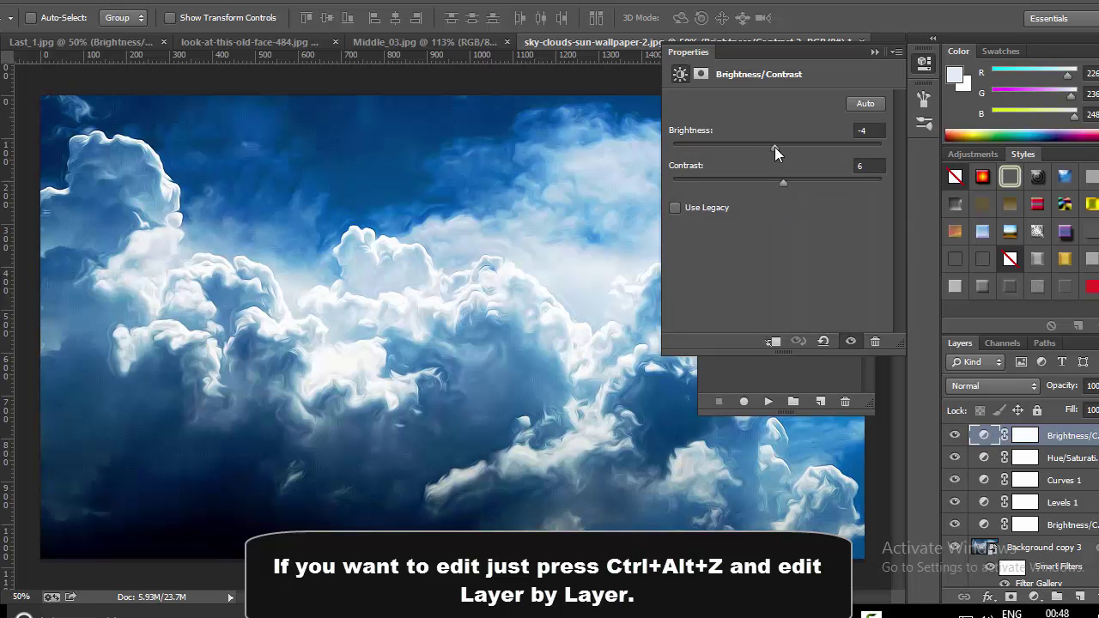
mouse_move(774, 147)
mouse_down()
mouse_move(795, 146)
mouse_move(740, 150)
mouse_move(786, 148)
mouse_up()
click(873, 53)
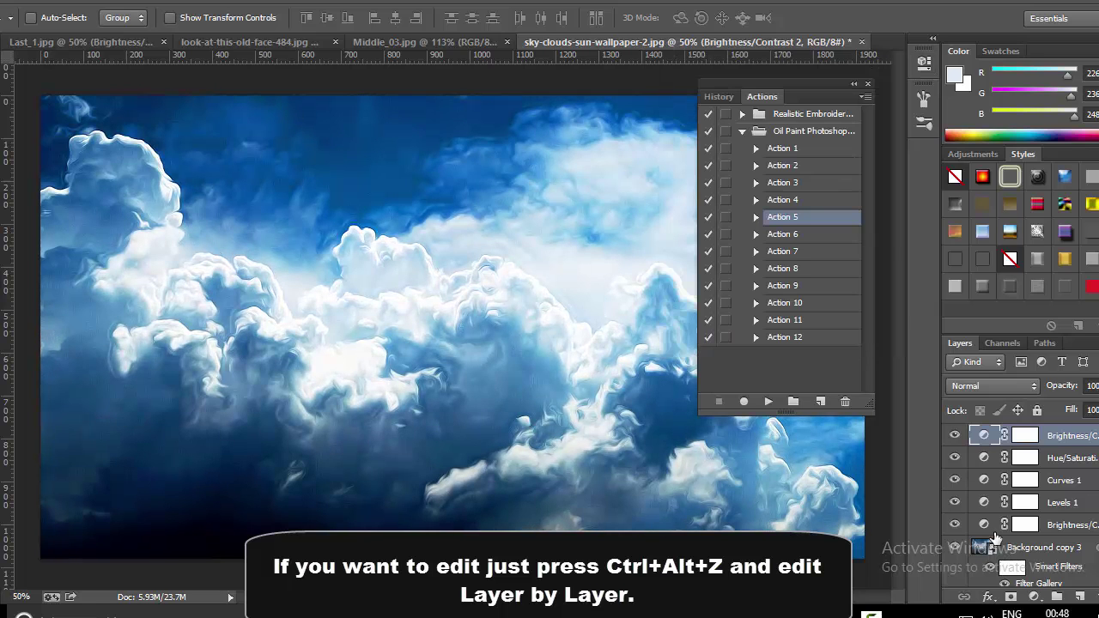
Step: Close sky-clouds-sun-wallpaper-2.jpg without saving
scroll(1042, 523, down, 3)
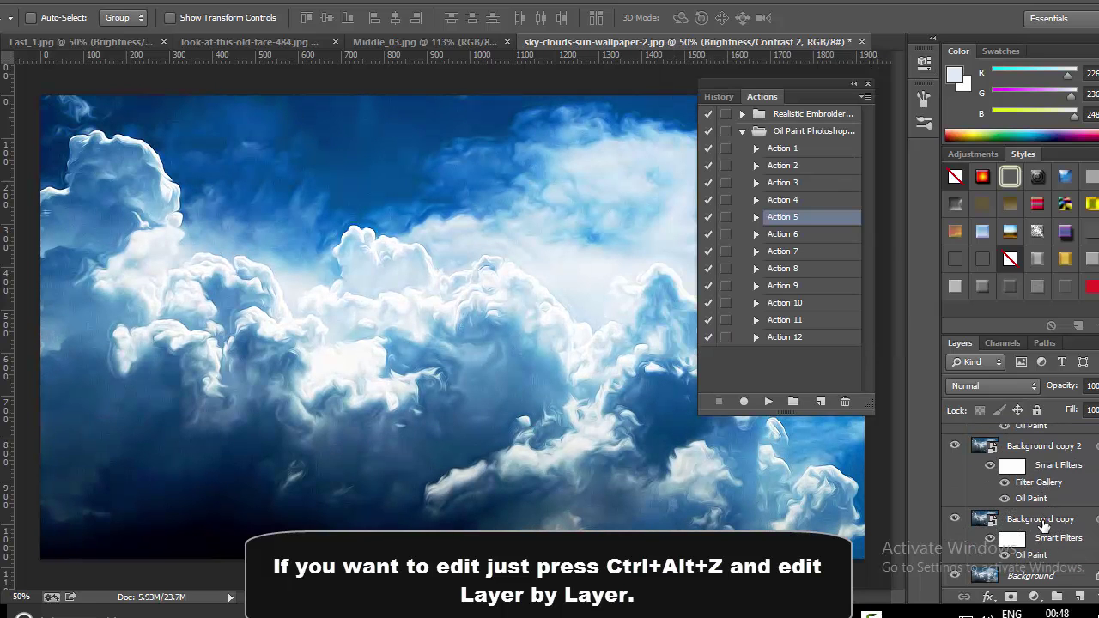
click(863, 42)
click(560, 235)
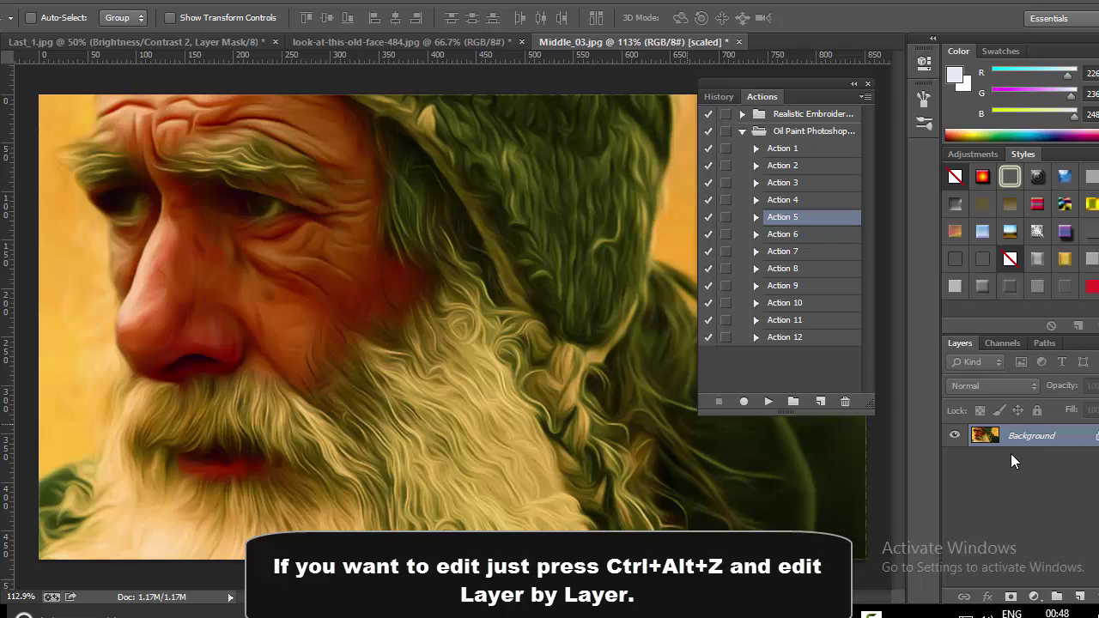
Step: Step back through Middle_03's history, then close it without saving
key(ctrl+alt+z)
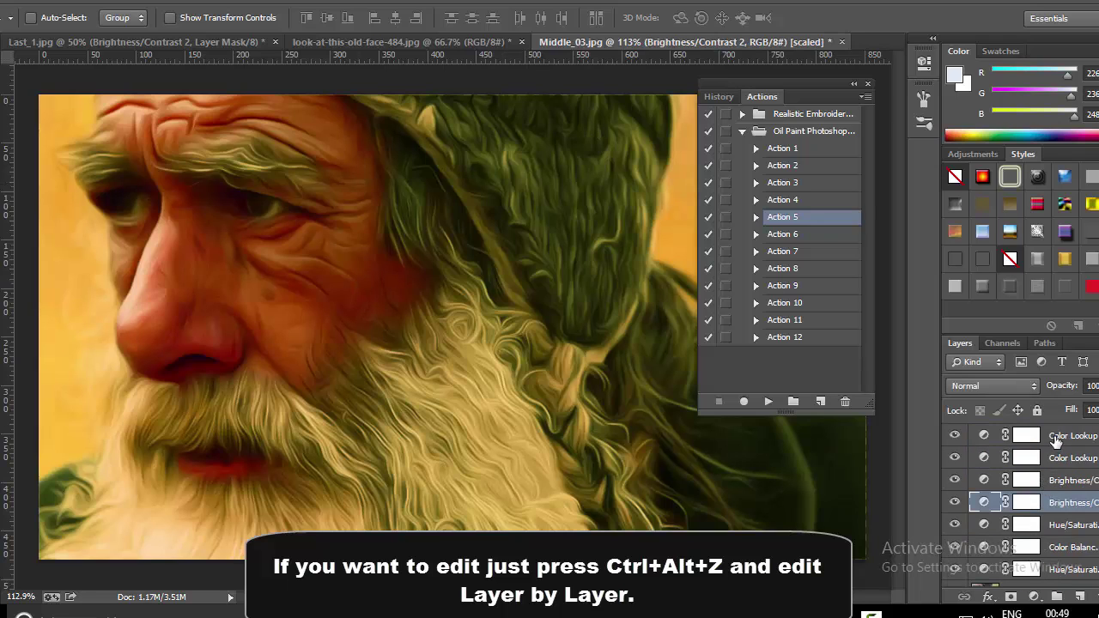
key(ctrl+alt+z)
key(ctrl+alt+z)
key(ctrl+alt+z)
key(ctrl+alt+z)
key(ctrl+alt+z)
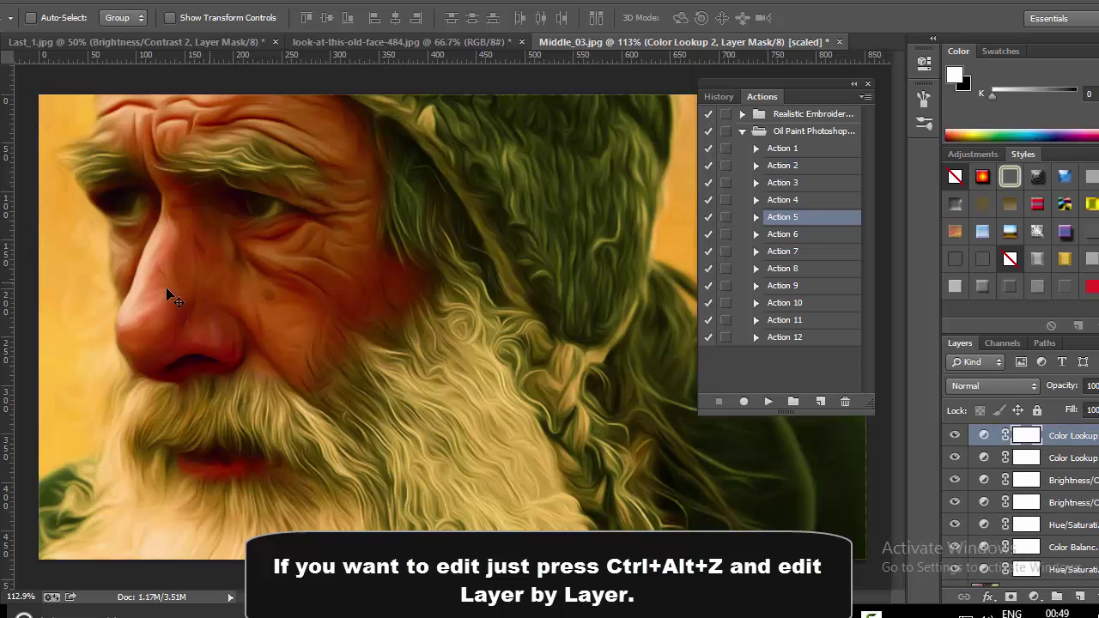
click(839, 41)
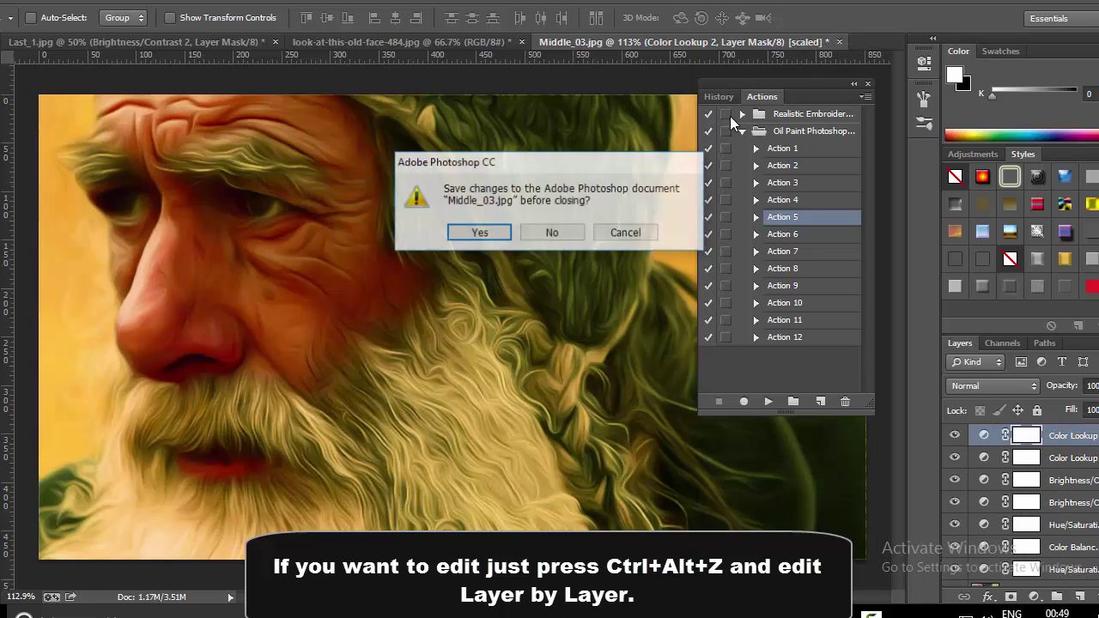
click(555, 233)
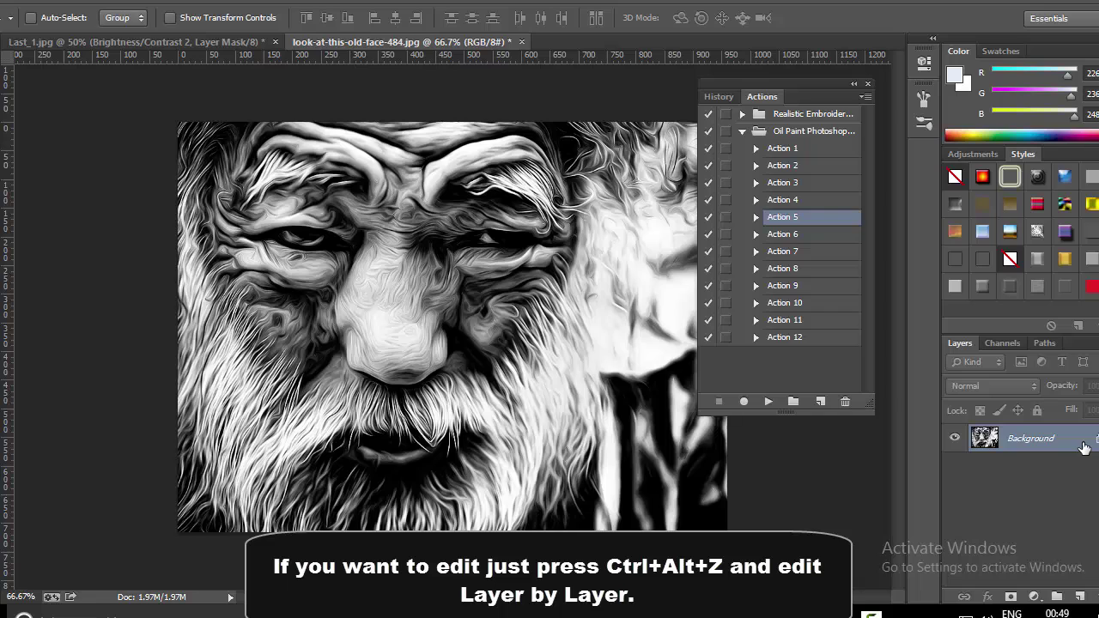
Step: Step back through the old-face image's history, then close it without saving
key(ctrl+alt+z)
key(ctrl+alt+z)
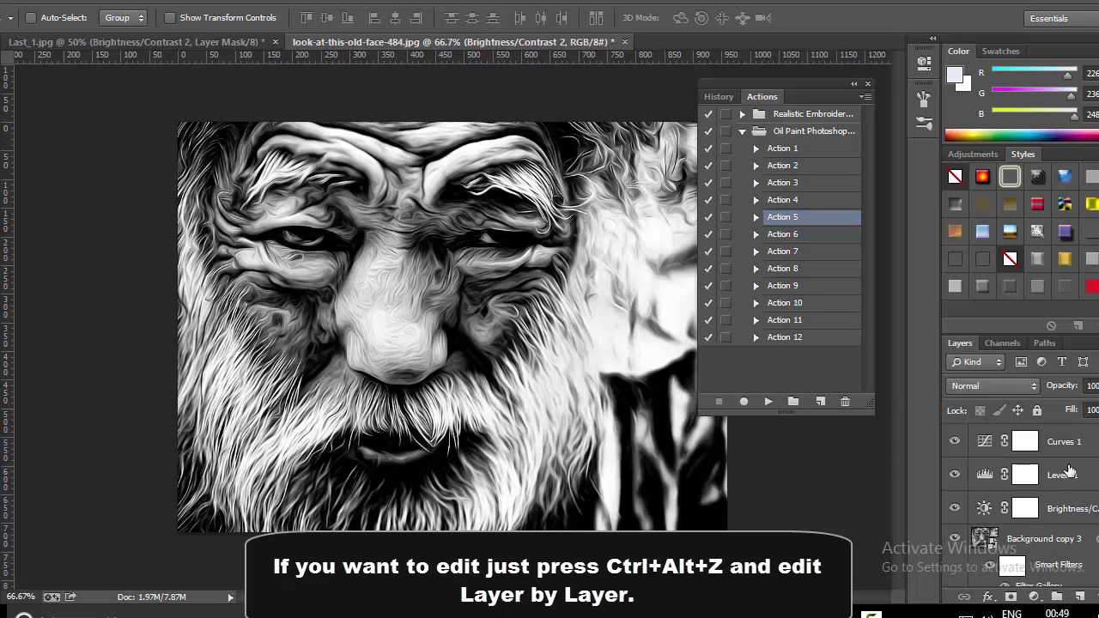
key(ctrl+alt+z)
key(ctrl+alt+z)
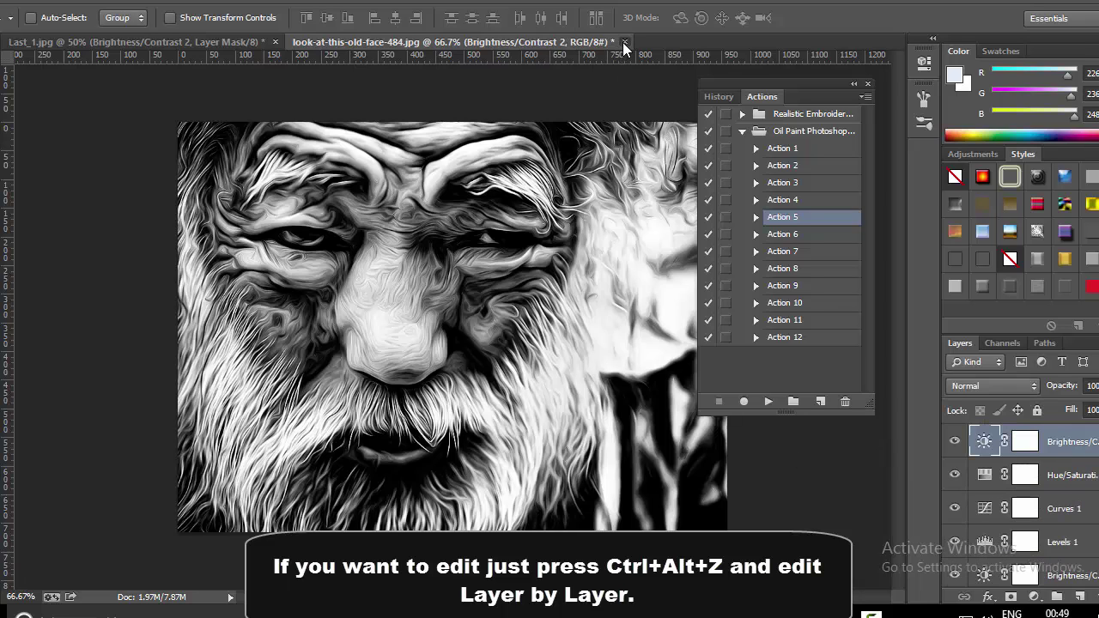
click(624, 41)
click(562, 239)
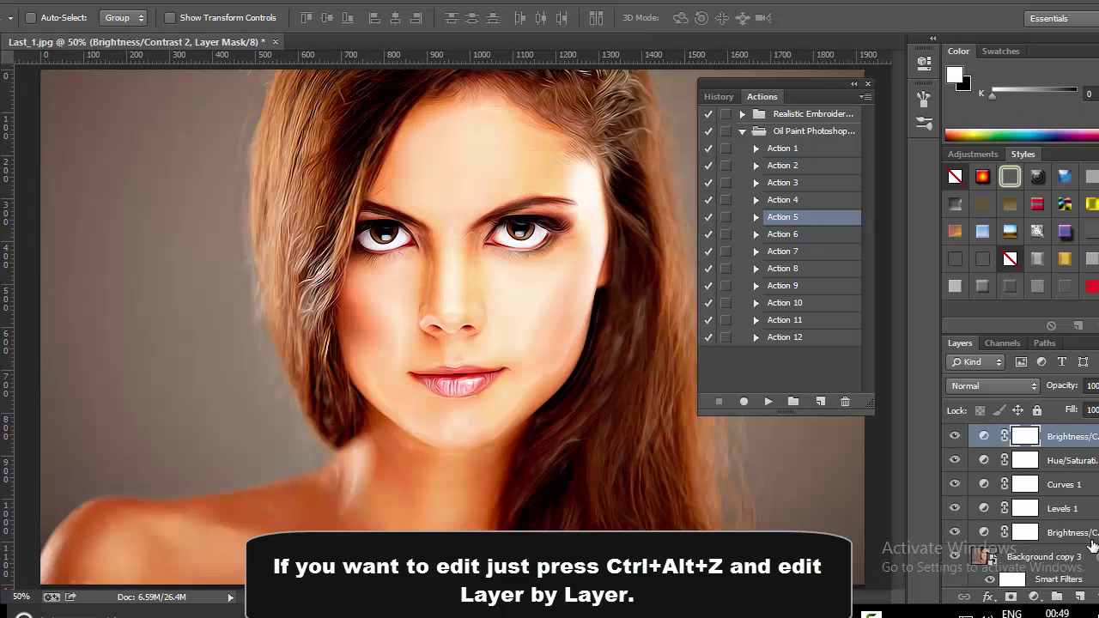
Step: Start closing Last_1.jpg so its save prompt appears
scroll(1076, 508, down, 2)
scroll(1076, 508, down, 2)
scroll(1076, 509, up, 2)
scroll(1076, 508, up, 2)
click(274, 41)
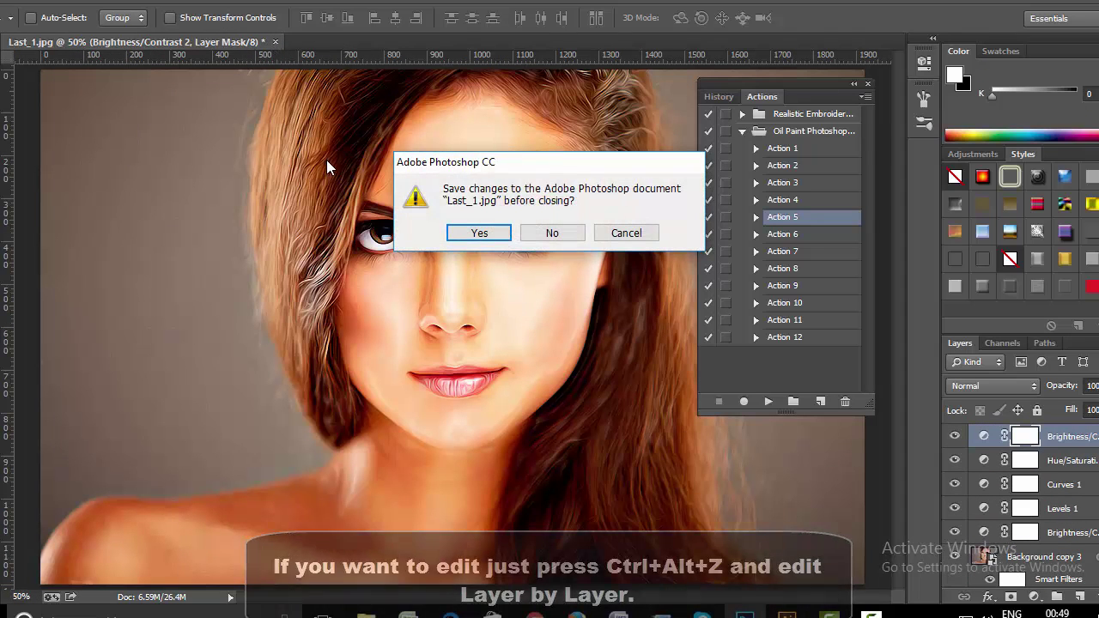